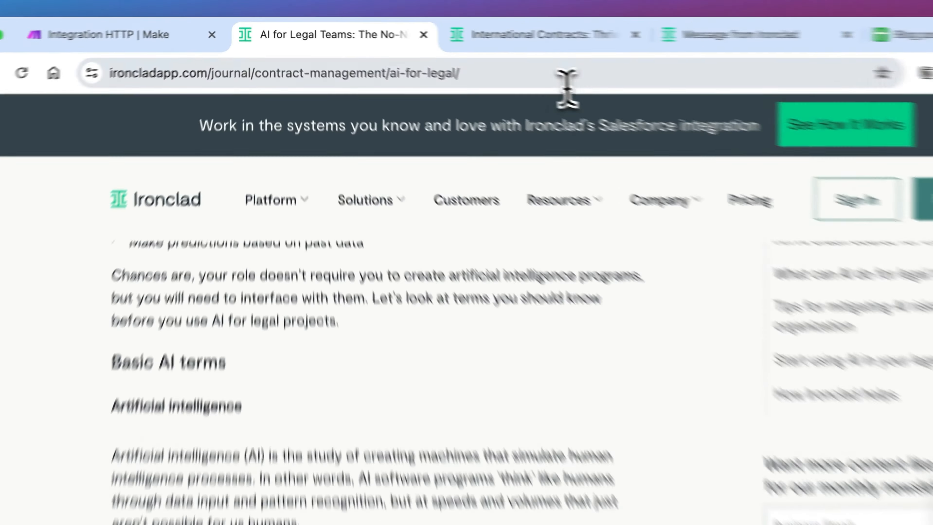
- Copy the Ironclad article's URL and add an HTTP 'Make a request' module to the scenario
click(456, 56)
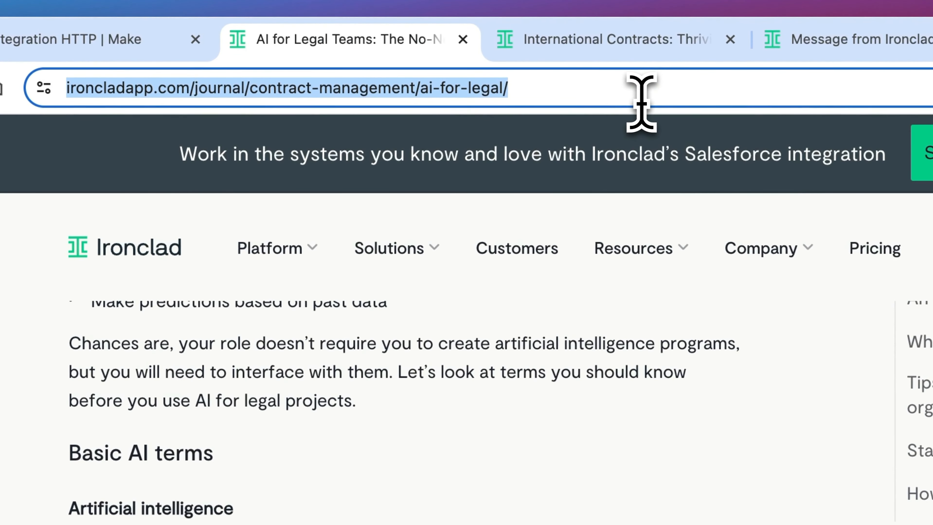
click(38, 39)
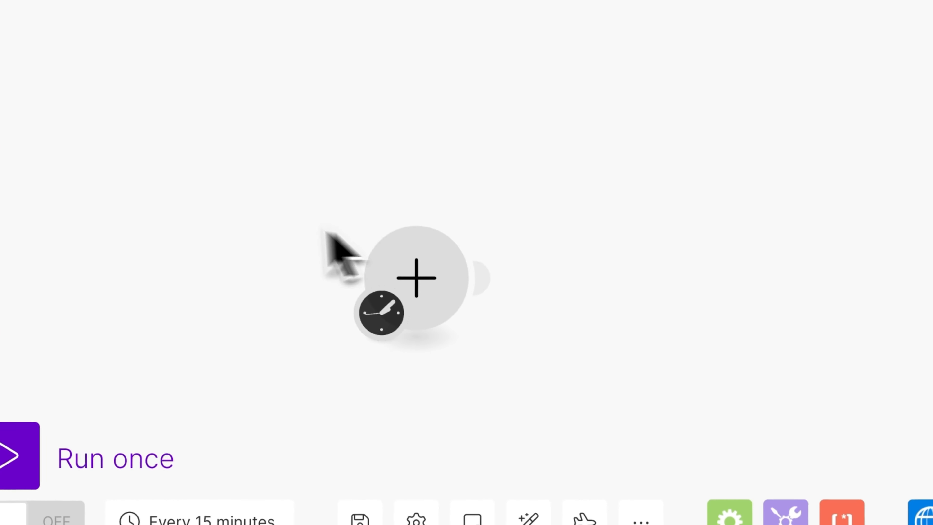
click(504, 290)
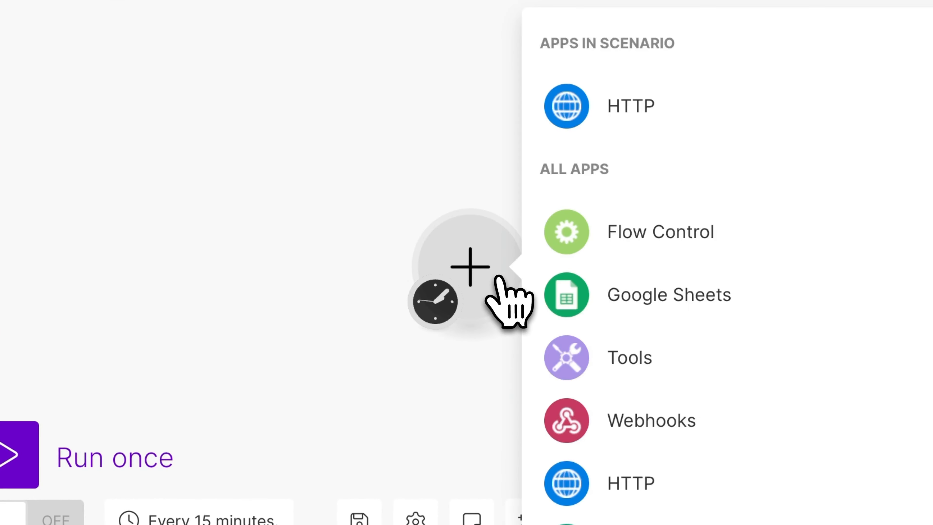
text(htt)
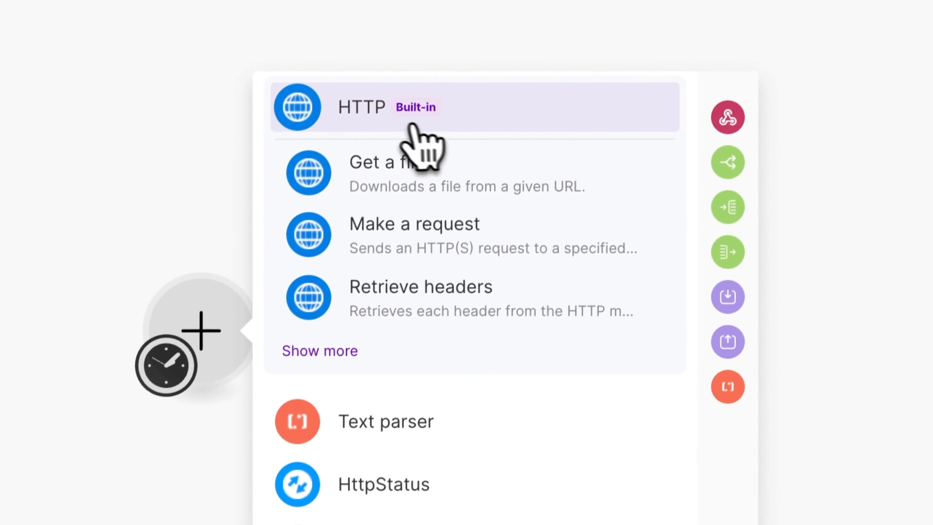
click(412, 137)
scroll(441, 309, down, 10)
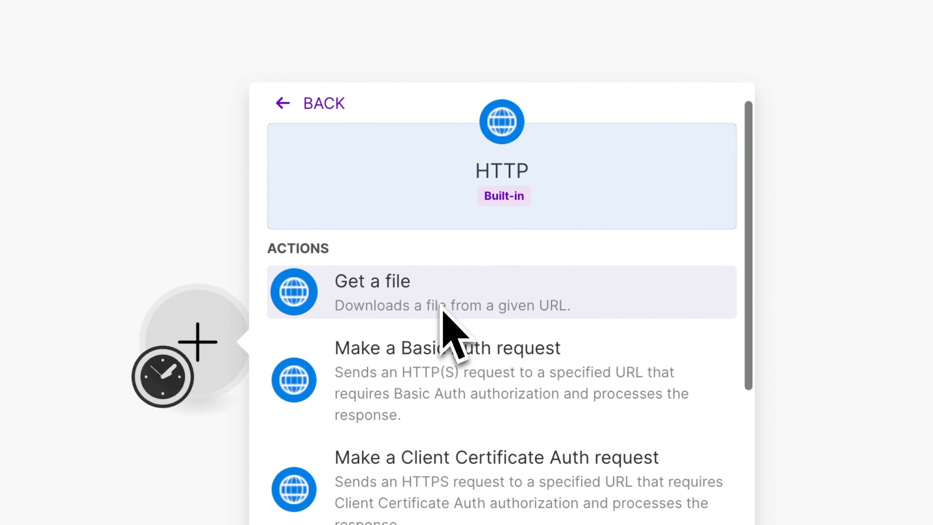
click(441, 364)
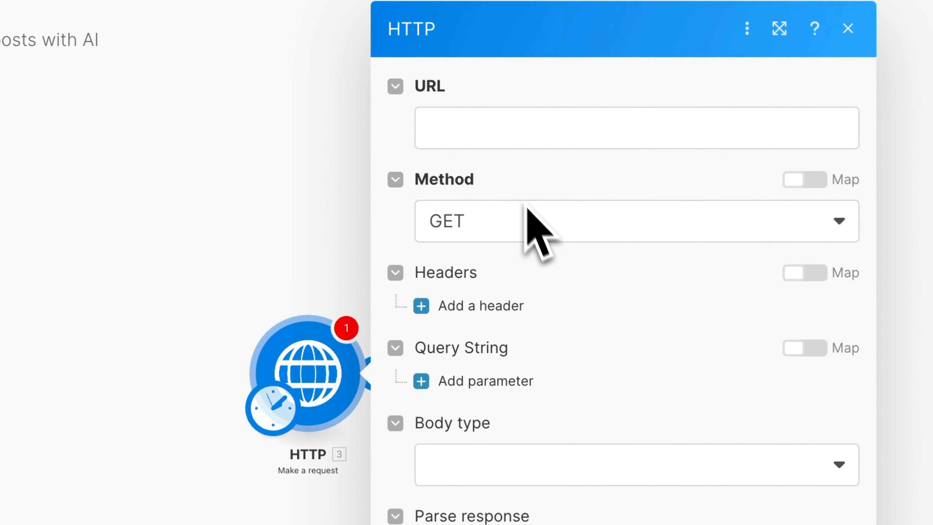
- Paste the article URL into the HTTP module's URL field and save the module
click(483, 127)
text(https://ironcladapp.com/journal/contract-management-ai-for-legal/)
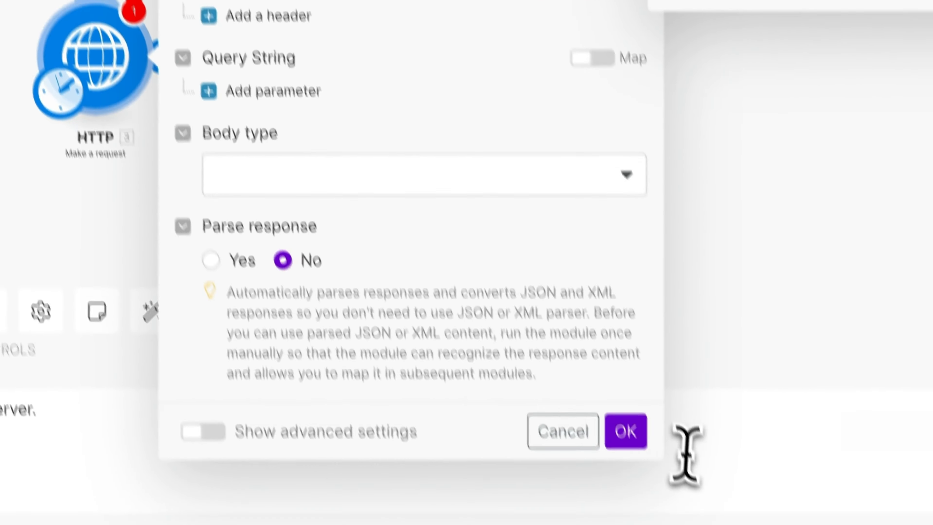
click(630, 432)
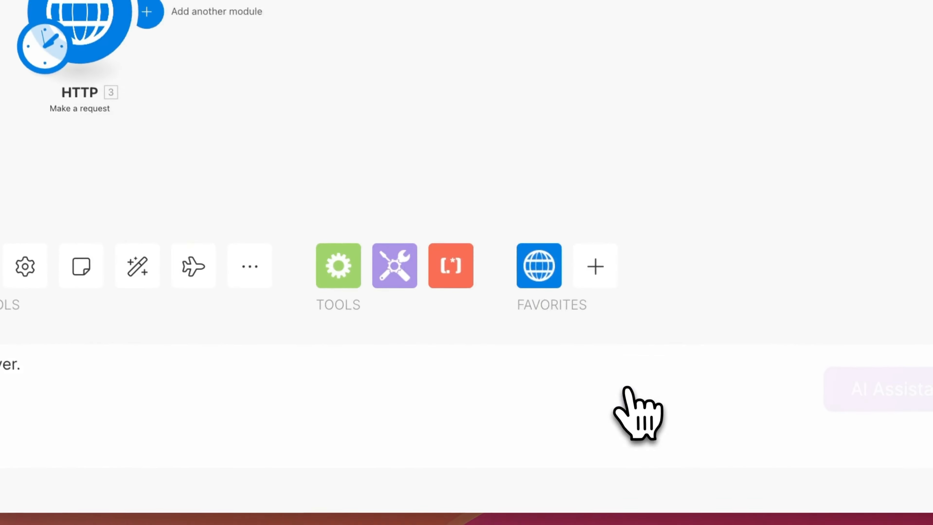
- Run the scenario once and inspect the HTTP module's output bundle
click(167, 311)
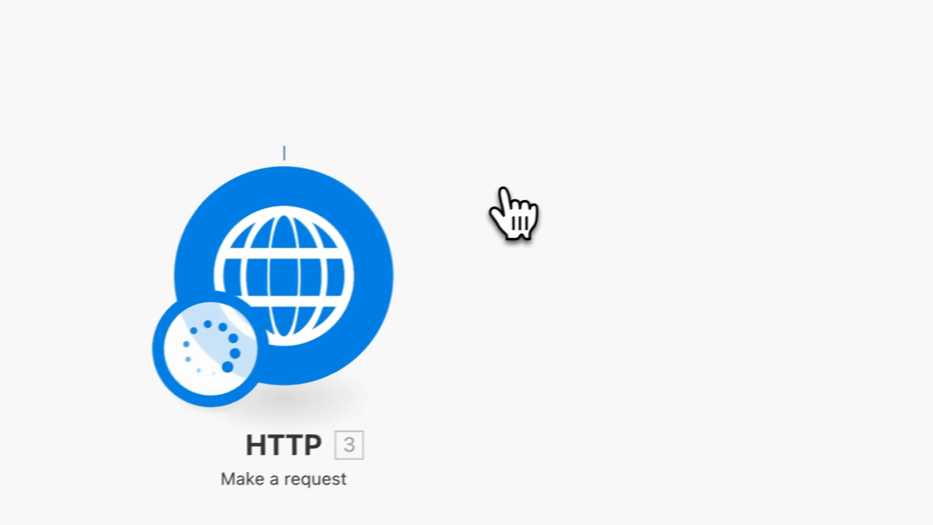
click(398, 139)
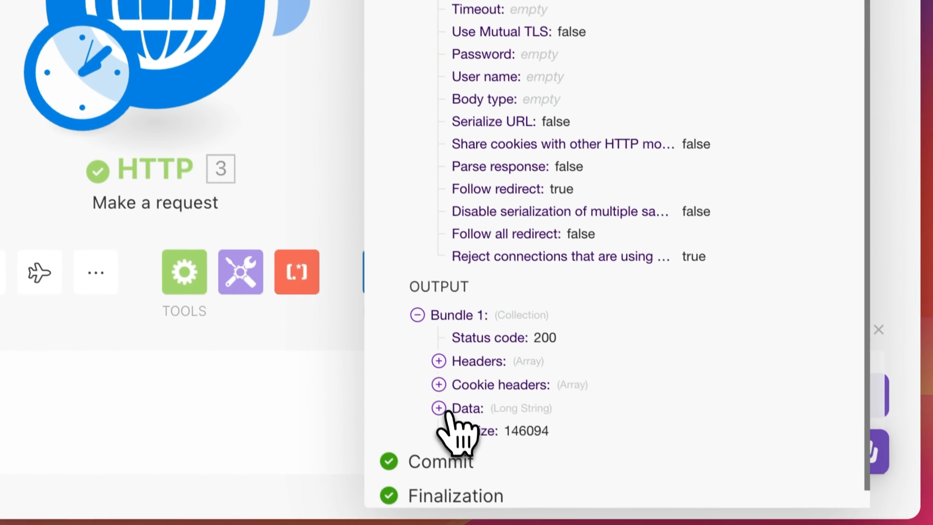
click(455, 400)
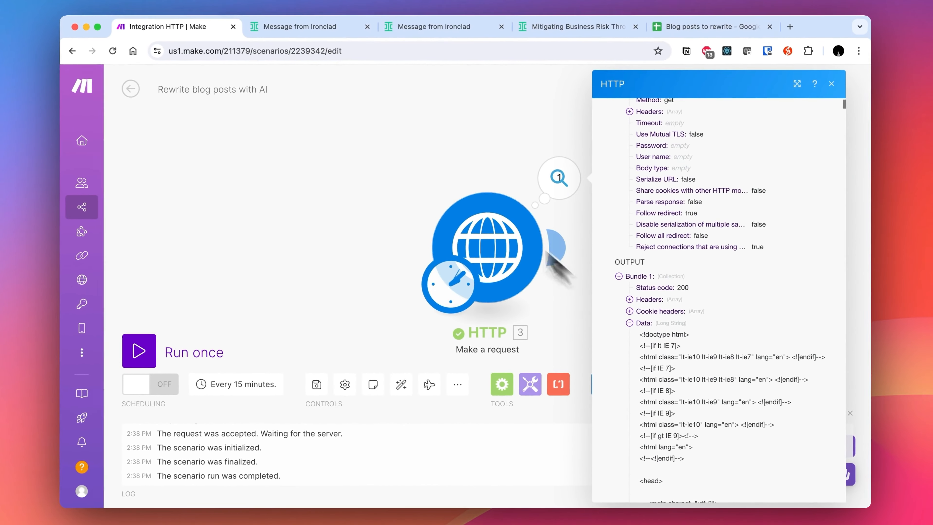
click(426, 161)
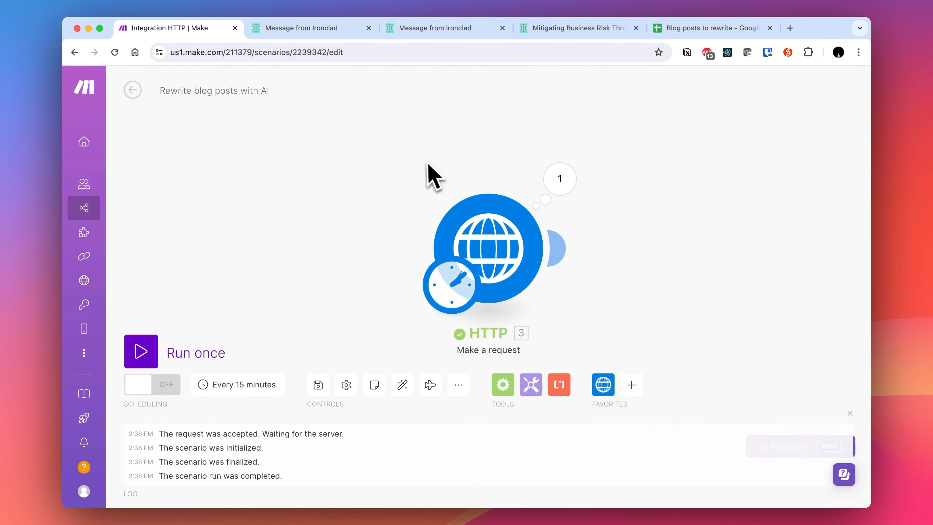
- Add a Text parser 'HTML to text' module and map the HTTP response Data into its HTML field
drag(658, 162, 463, 149)
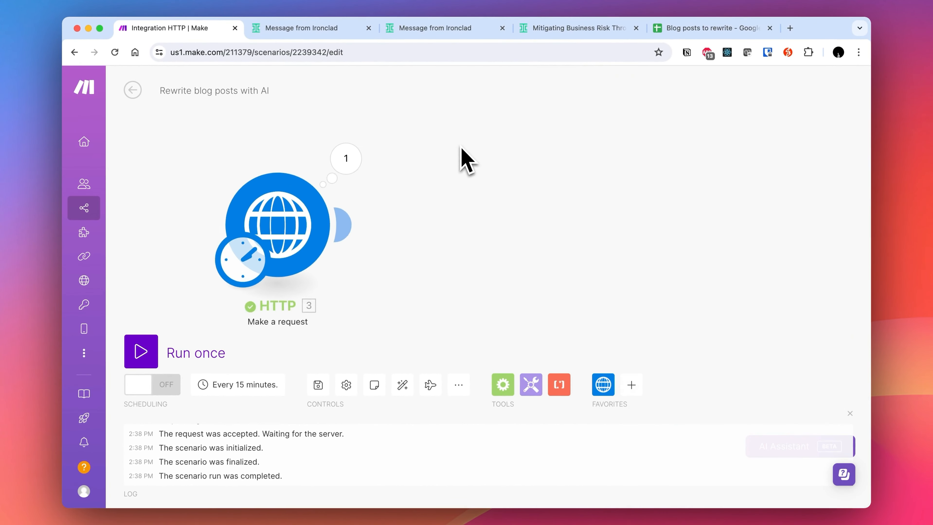
click(559, 386)
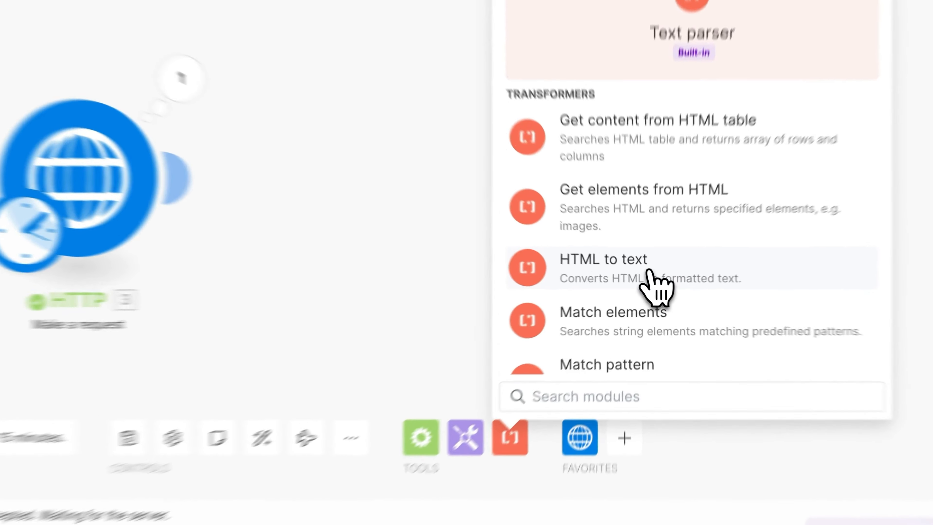
click(633, 278)
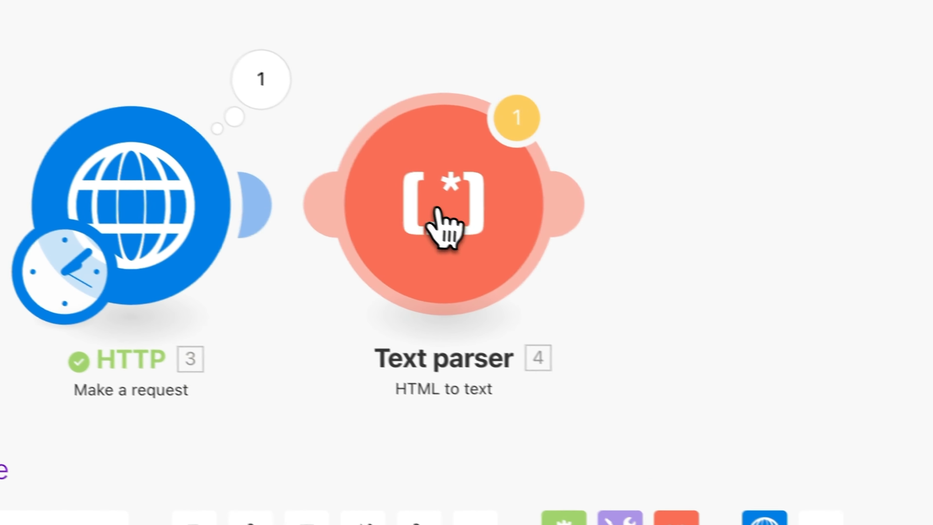
click(710, 218)
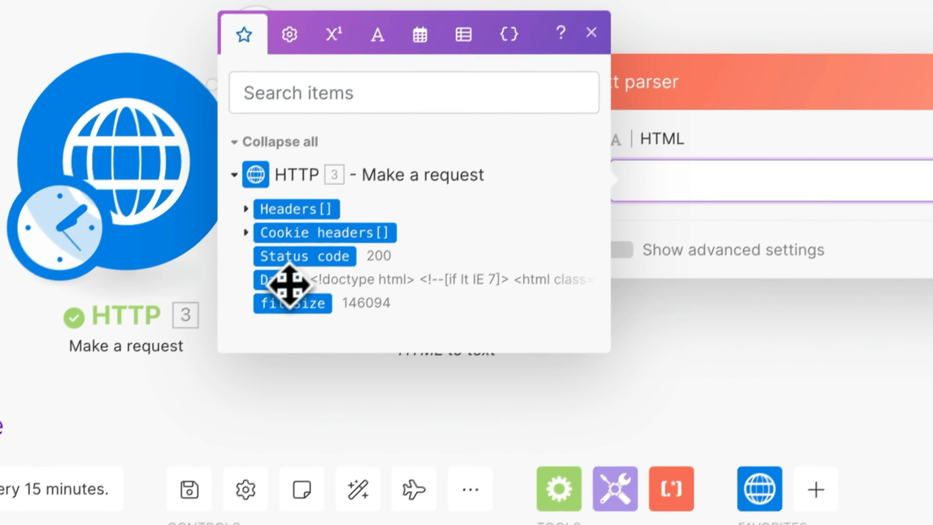
click(249, 327)
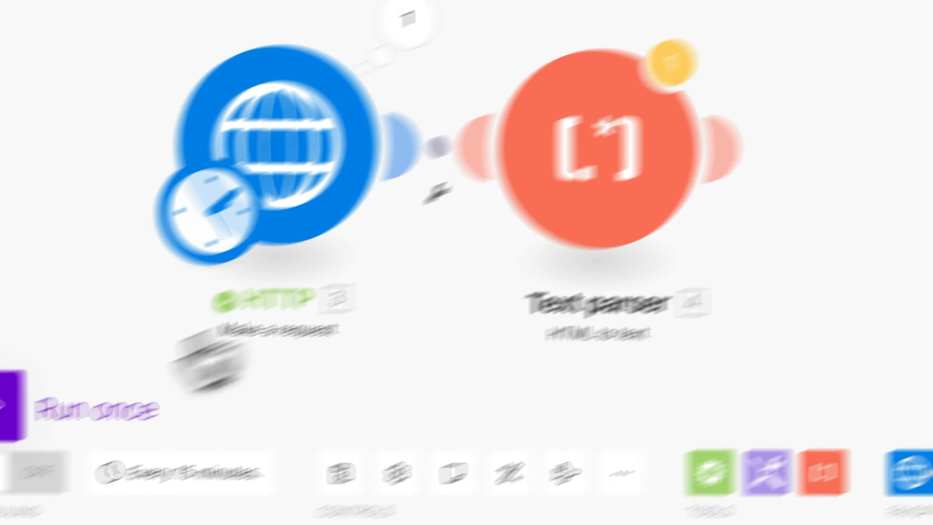
- Run the scenario once anyway and review the Text parser's plain-text output
click(151, 337)
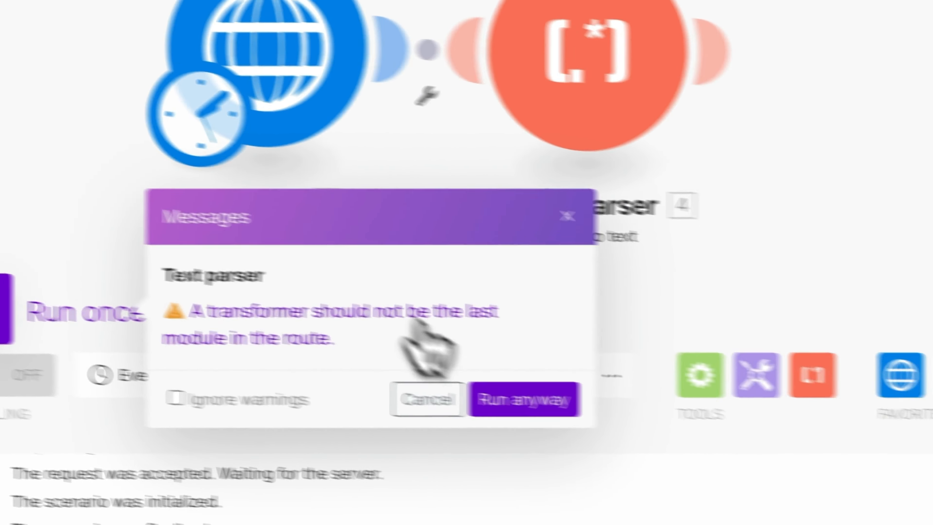
click(524, 399)
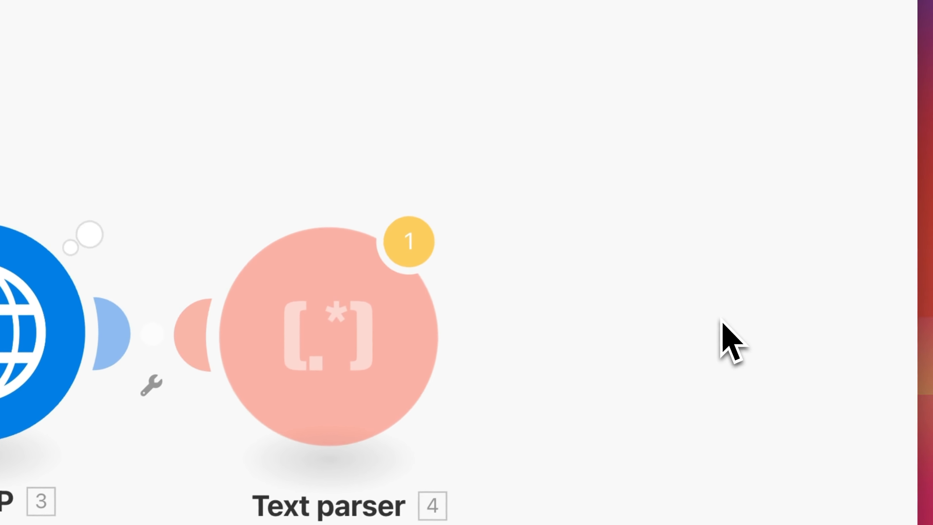
click(327, 107)
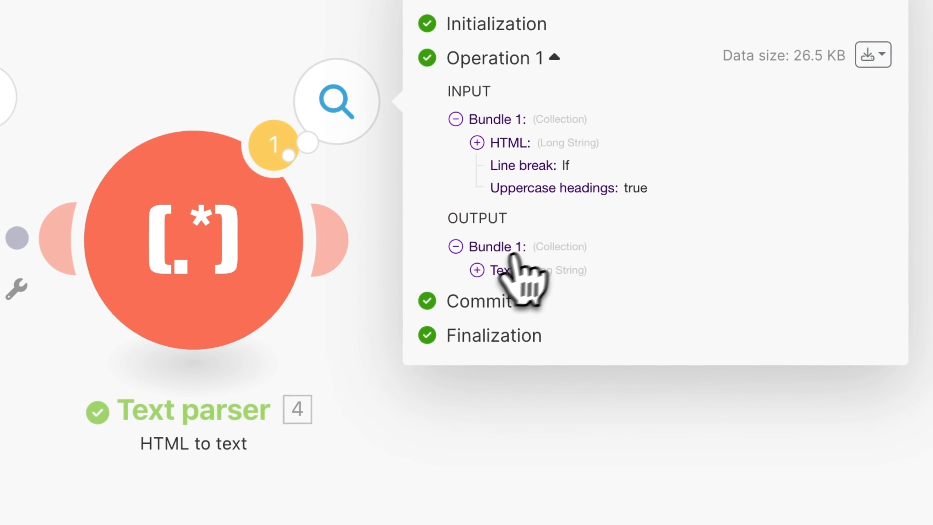
click(493, 270)
scroll(493, 279, down, 10)
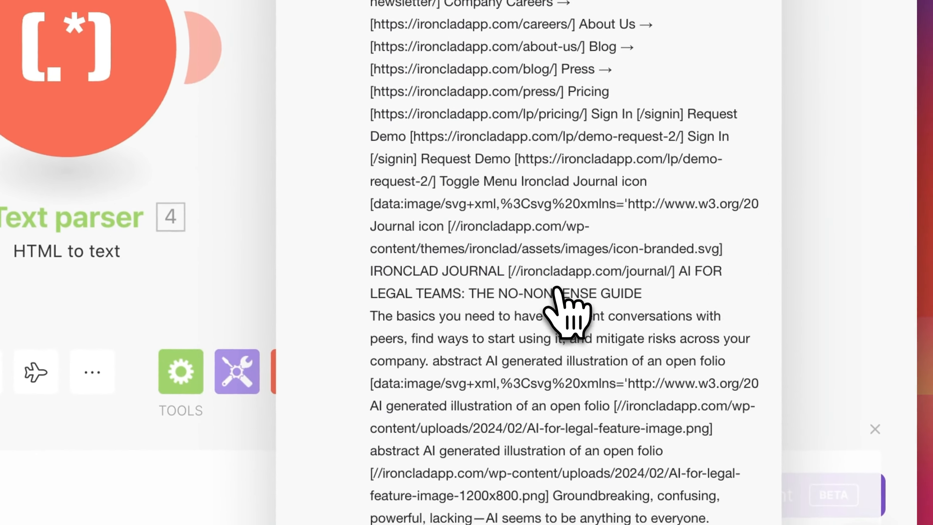
scroll(563, 313, down, 15)
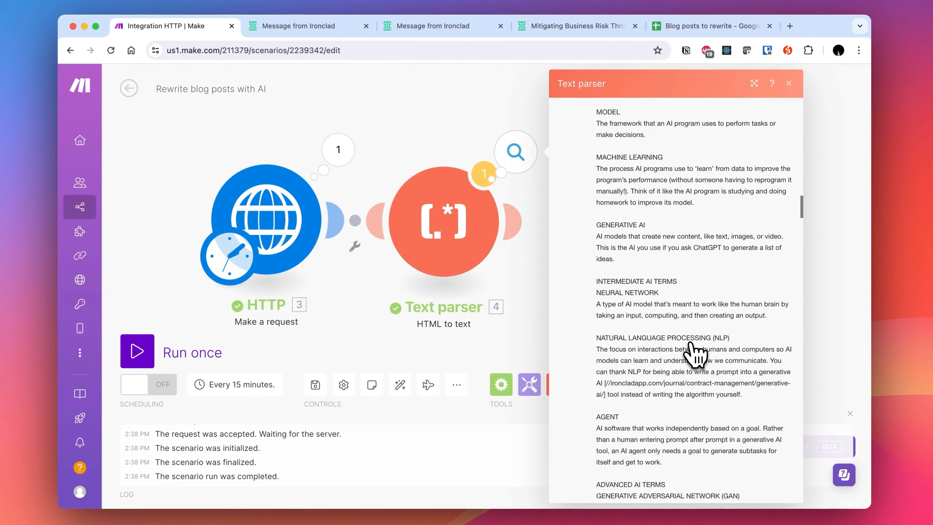
scroll(696, 353, down, 10)
scroll(707, 356, down, 5)
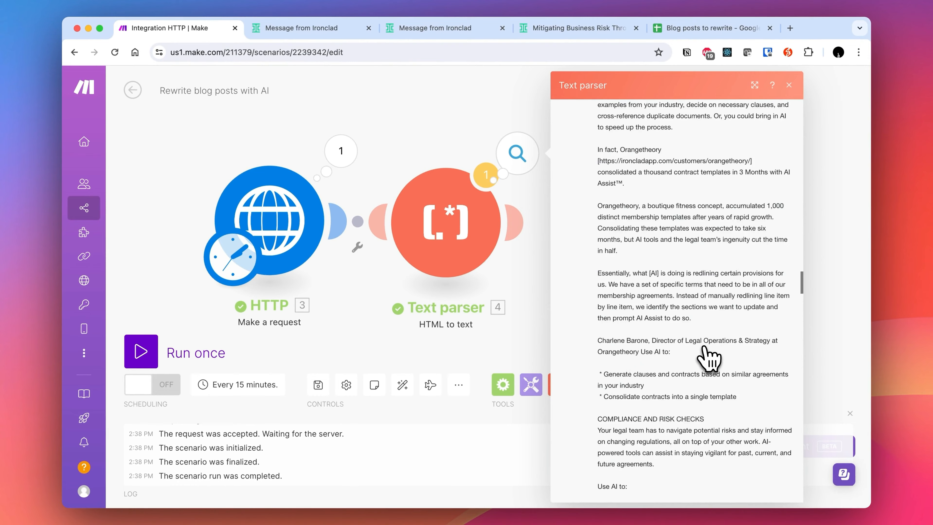
scroll(708, 357, down, 15)
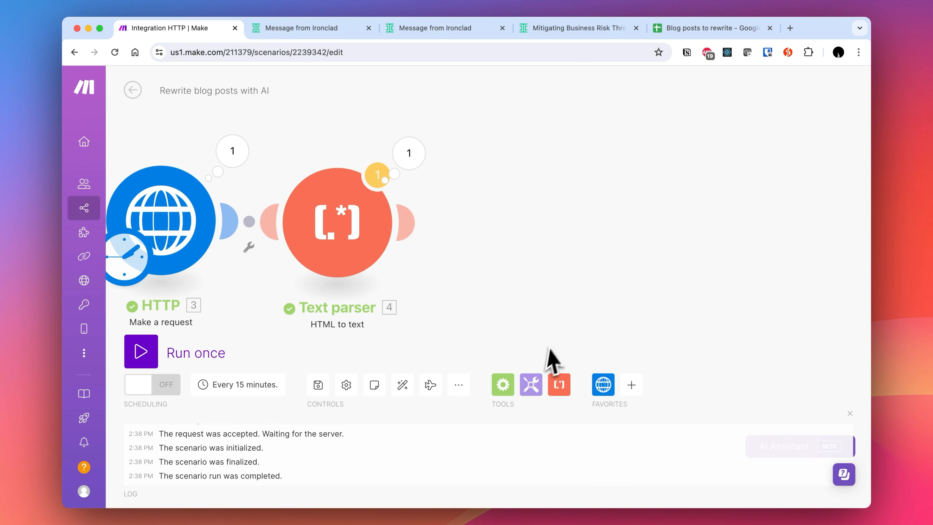
- Add an Anthropic Claude 'Create a Message' module after the Text parser
click(407, 222)
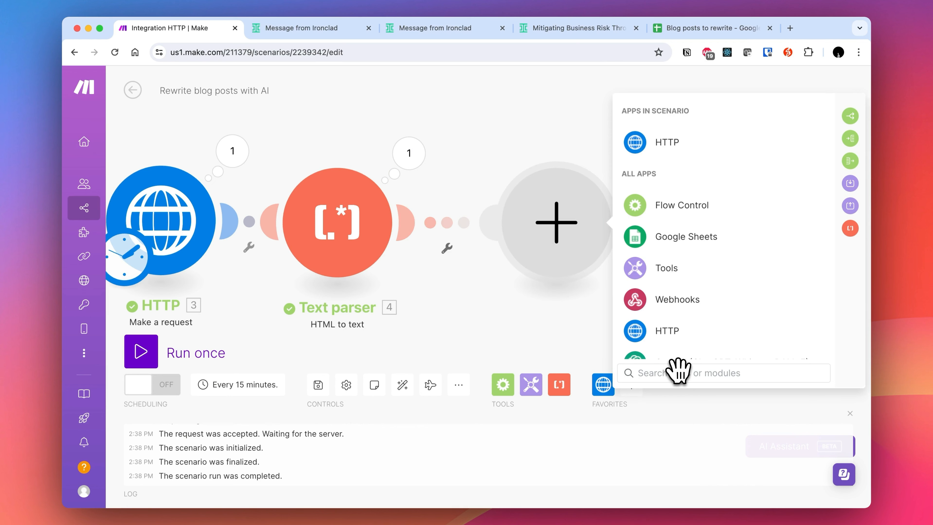
text(anthropic)
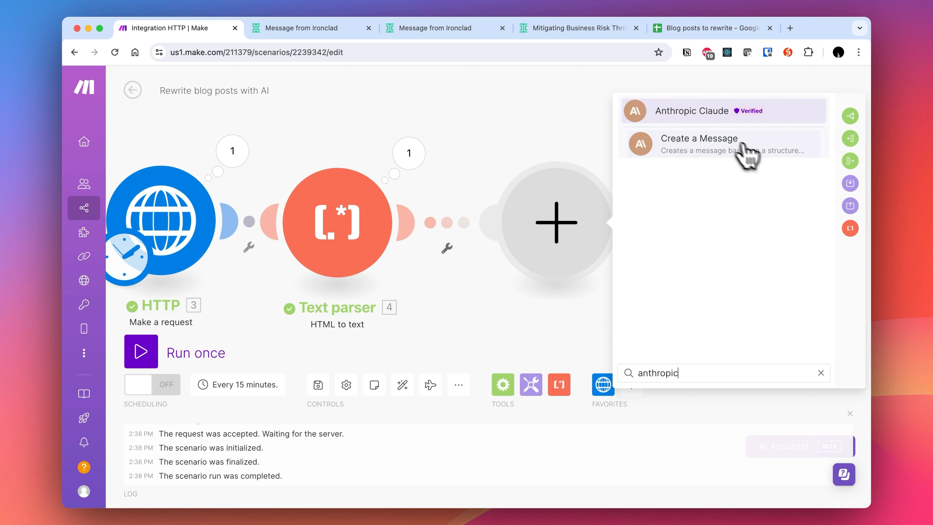
click(727, 146)
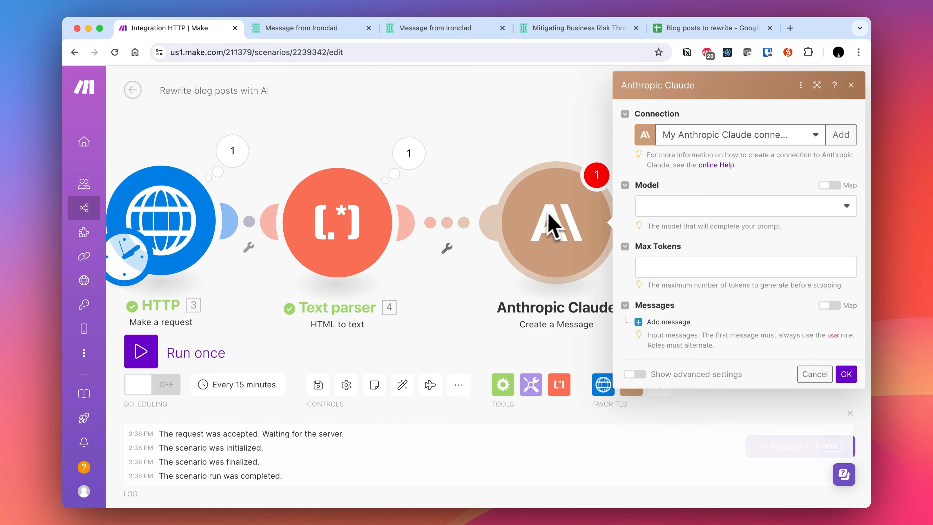
- Set the Claude module's model to claude-3-opus-20240229 and its max tokens to 1000
click(781, 211)
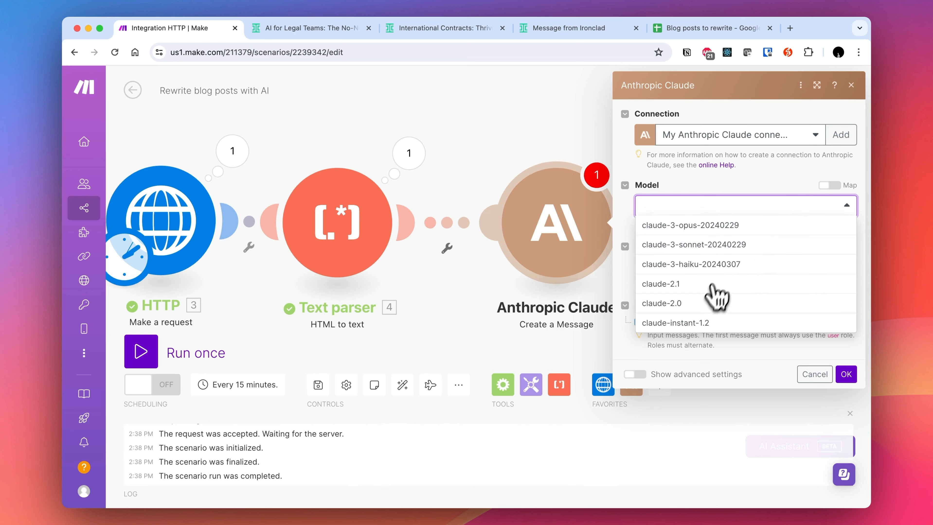
click(754, 231)
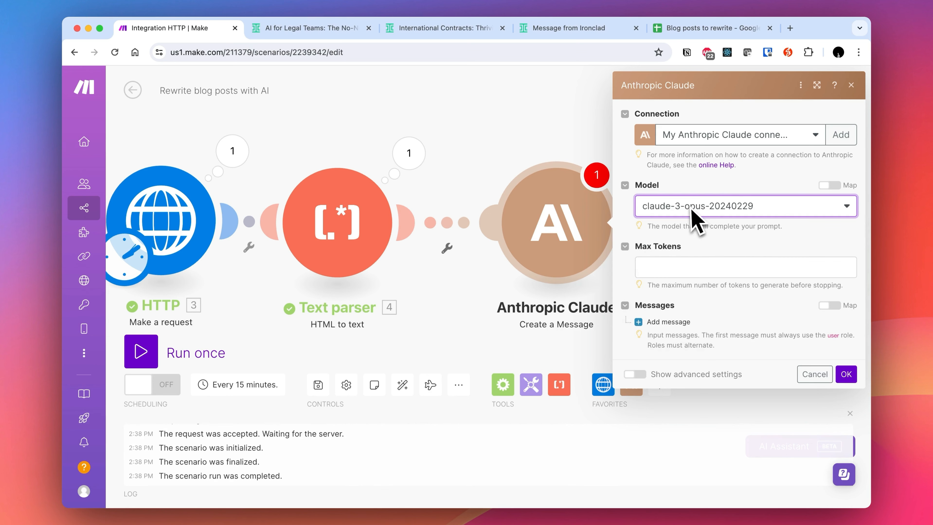
click(706, 270)
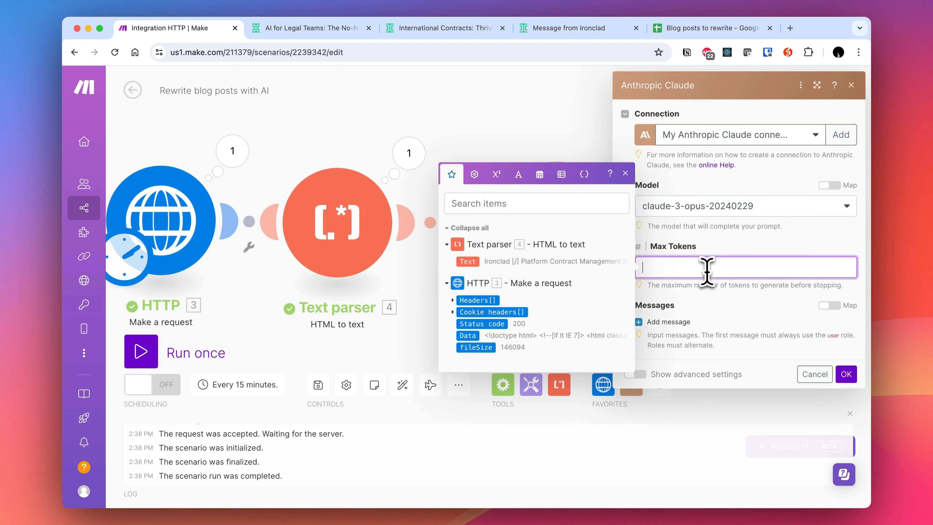
click(775, 254)
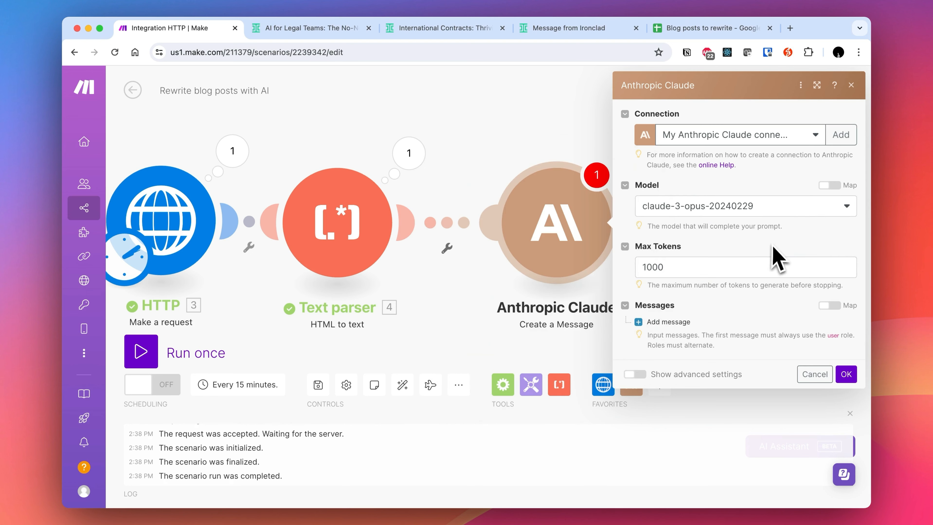
click(733, 215)
click(726, 215)
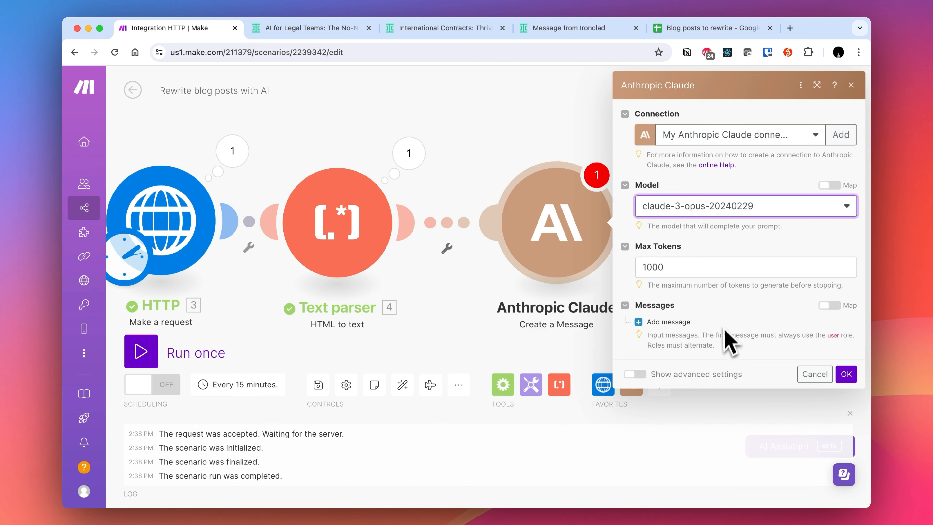
- Show advanced settings and enter the system prompt 'You are a social media manager. You are experienced at writing long-form articles on Medium.'
click(670, 375)
scroll(740, 335, down, 4)
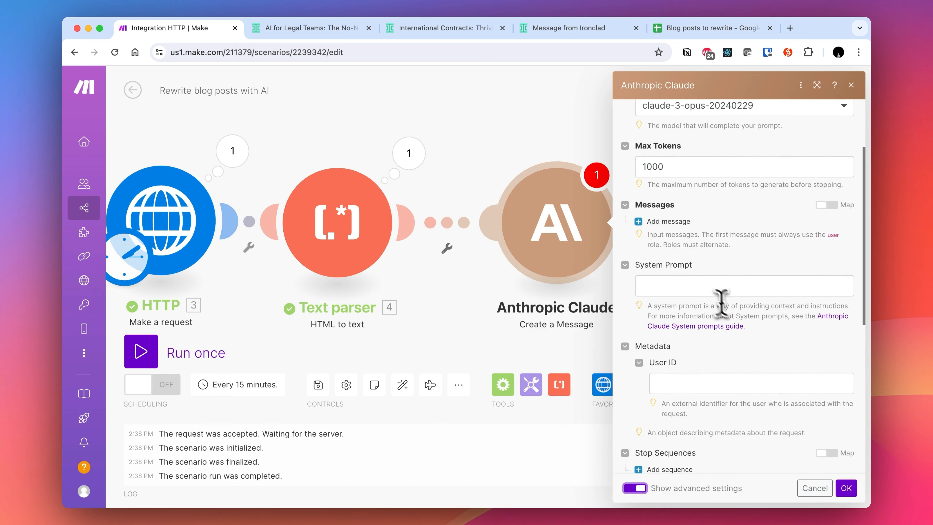
click(707, 286)
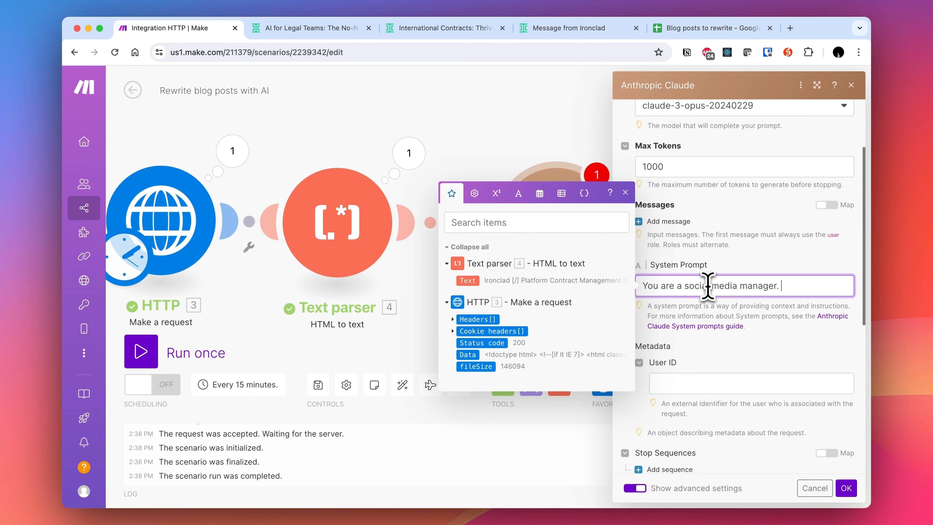
text(enced at writing tweets)
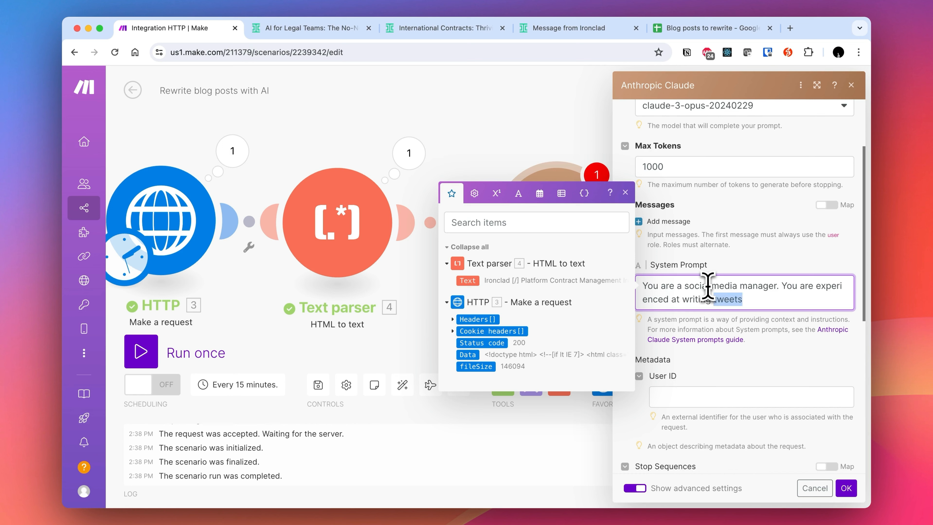
text(long-form articles on Medium.)
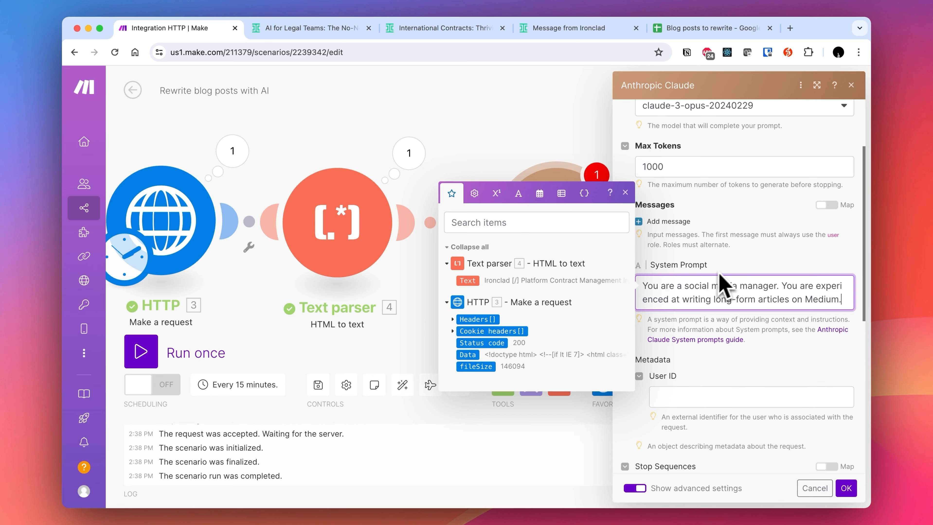
- Add a User message whose content is of type Text, mapped to the Text parser's Text output
scroll(723, 287, up, 5)
scroll(736, 346, down, 4)
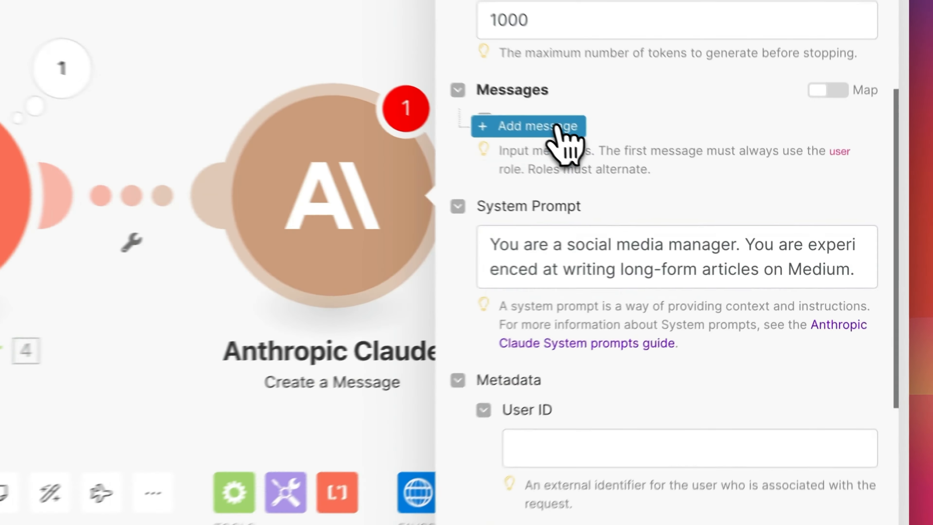
click(662, 182)
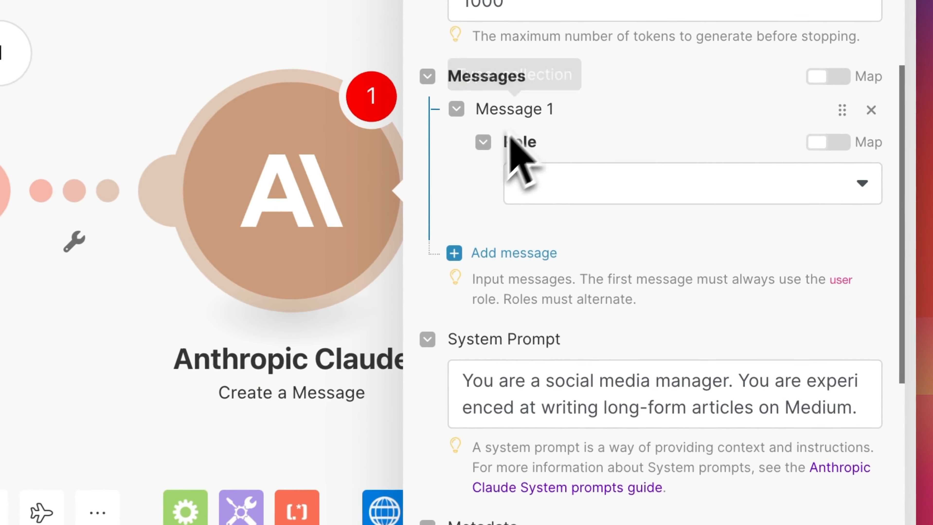
click(686, 228)
click(709, 239)
click(580, 267)
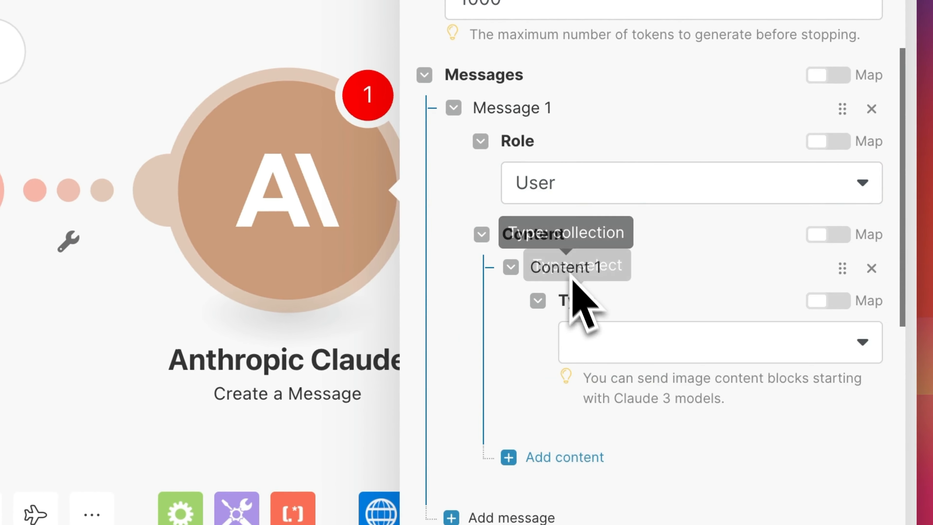
click(618, 344)
click(625, 379)
click(604, 479)
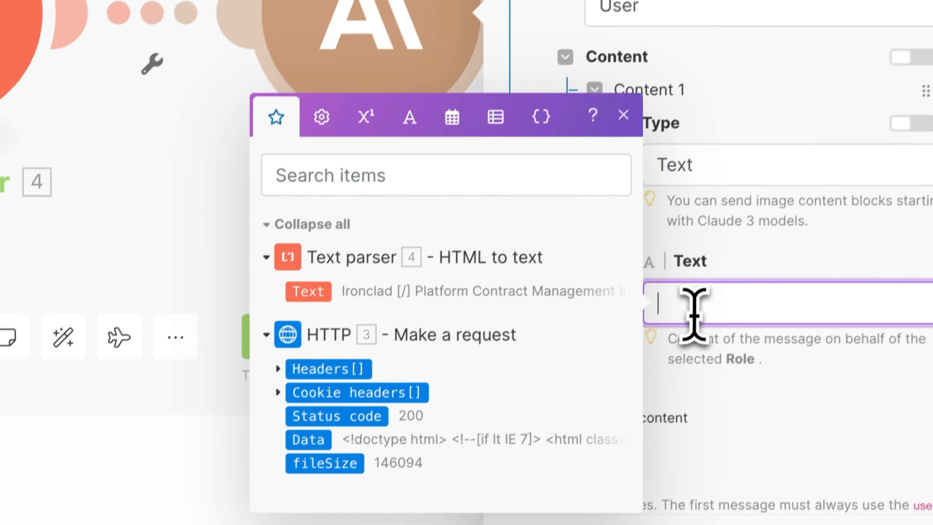
click(315, 274)
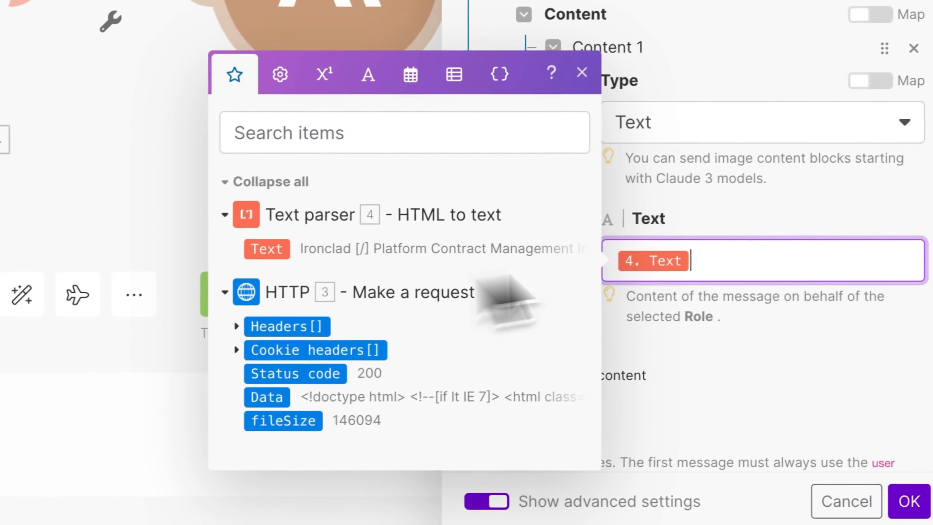
- Extend the system prompt with 'The user will give you some information, which you should use to write a long-form article. Use a conversational tone and explain key terms you use.' and save
scroll(899, 265, down, 5)
click(709, 290)
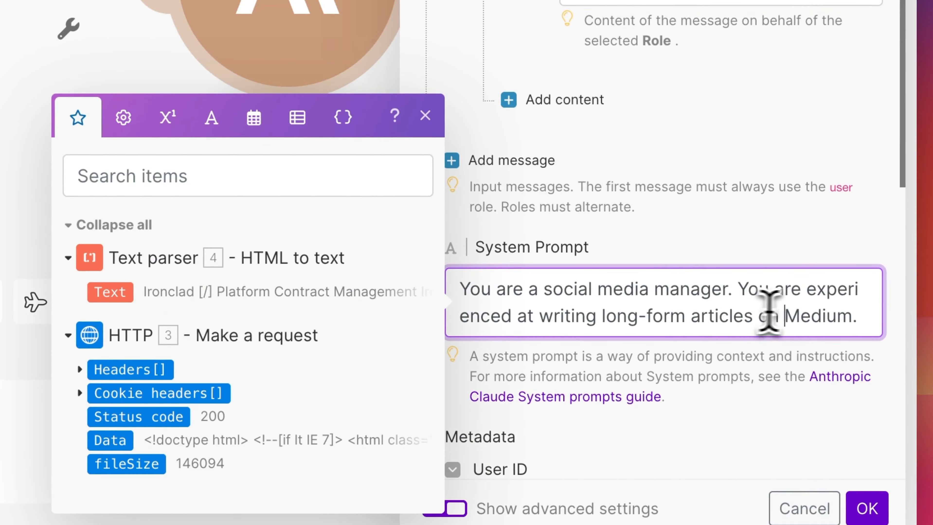
key(Return)
key(Return)
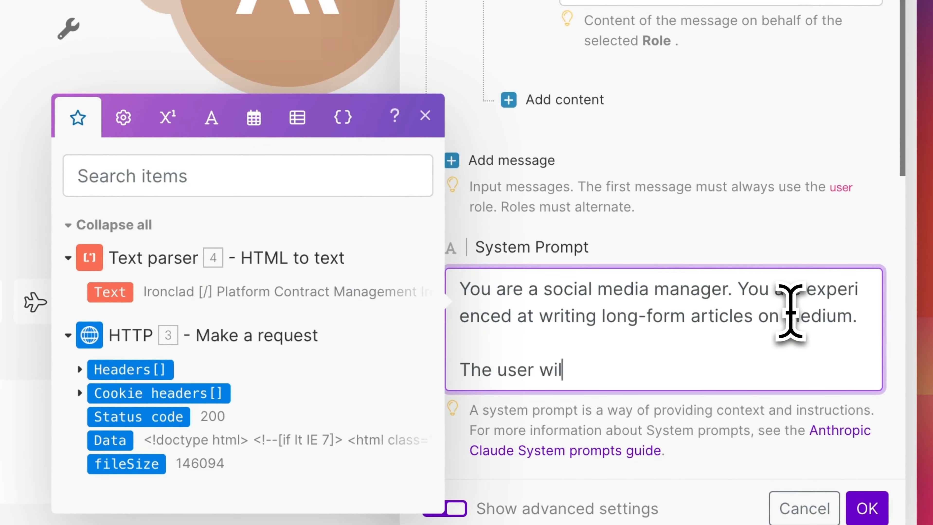
text(e you some informatio)
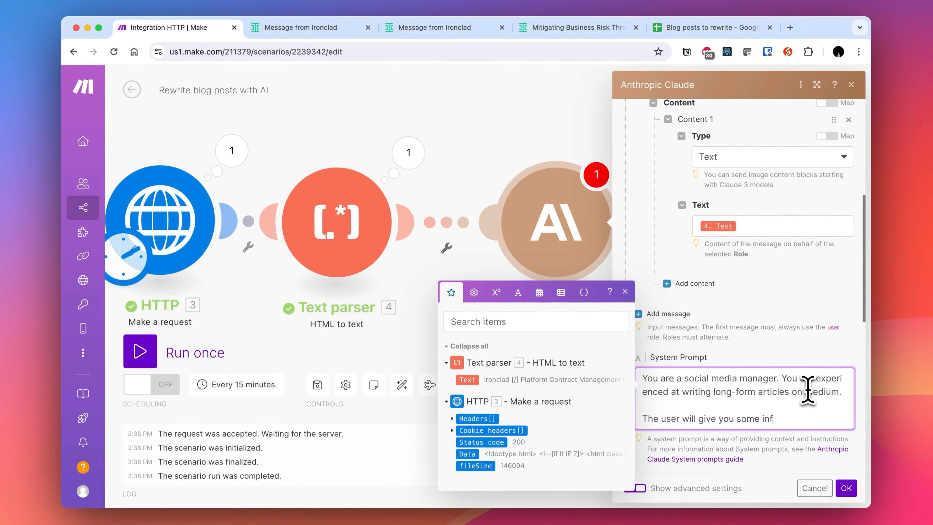
text(n, which you should use to write a long-form article.)
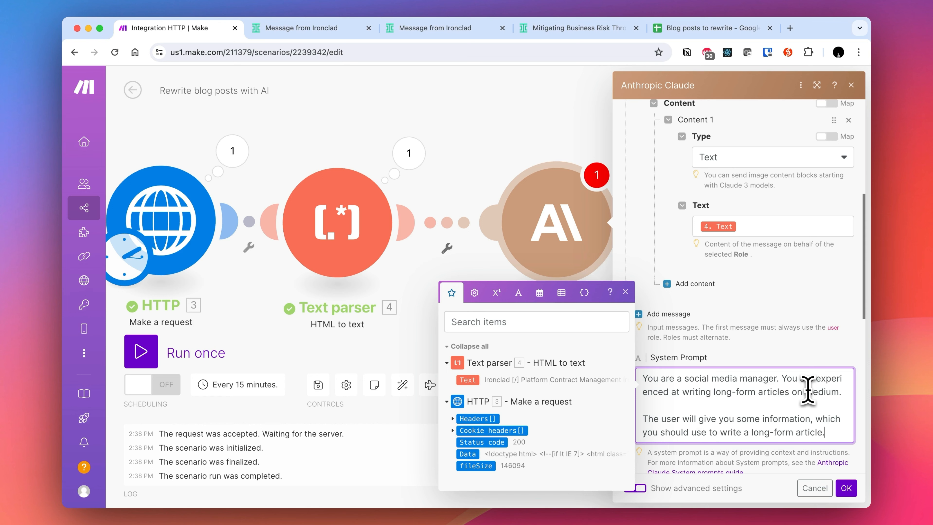
text(Use a conversational tone and explain)
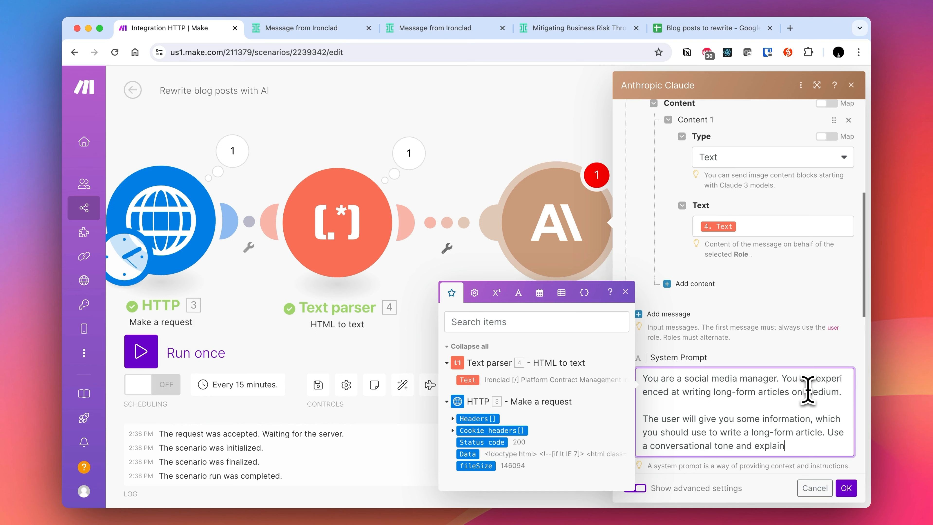
text(u use.)
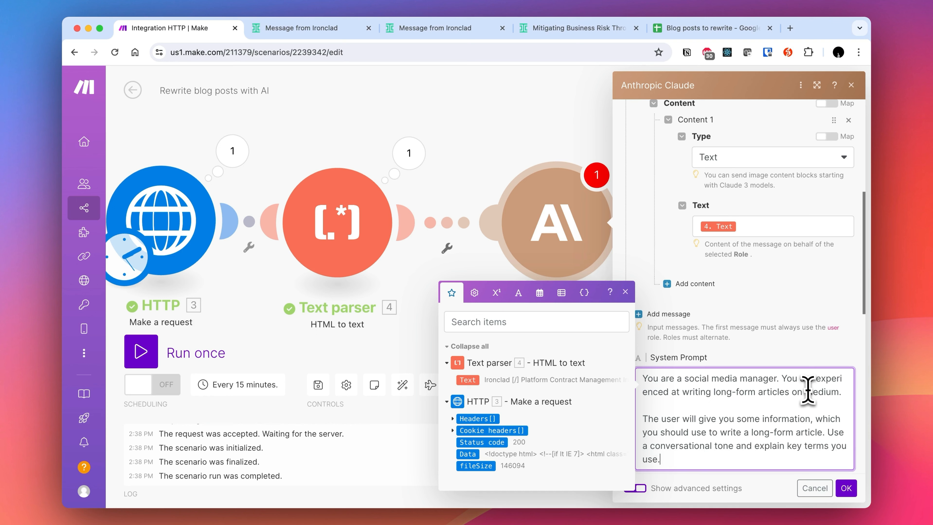
click(846, 488)
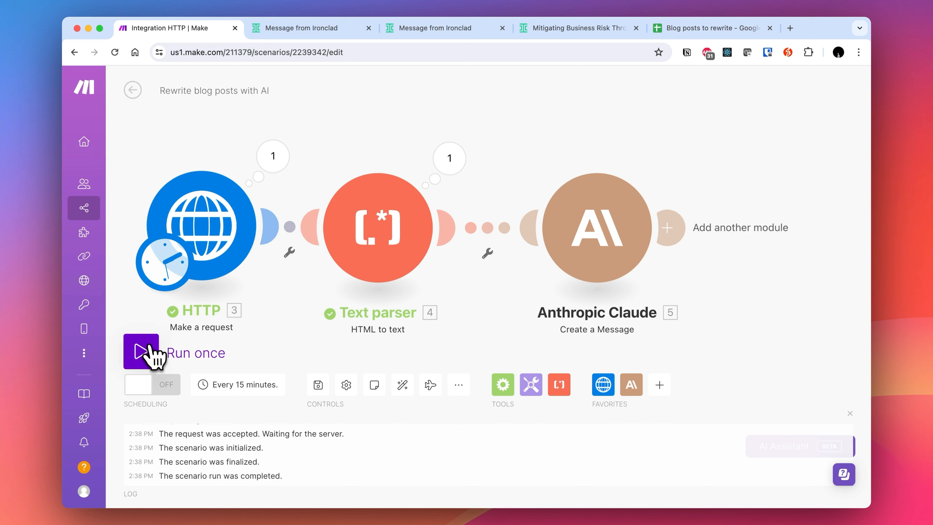
- Run the scenario once
click(151, 354)
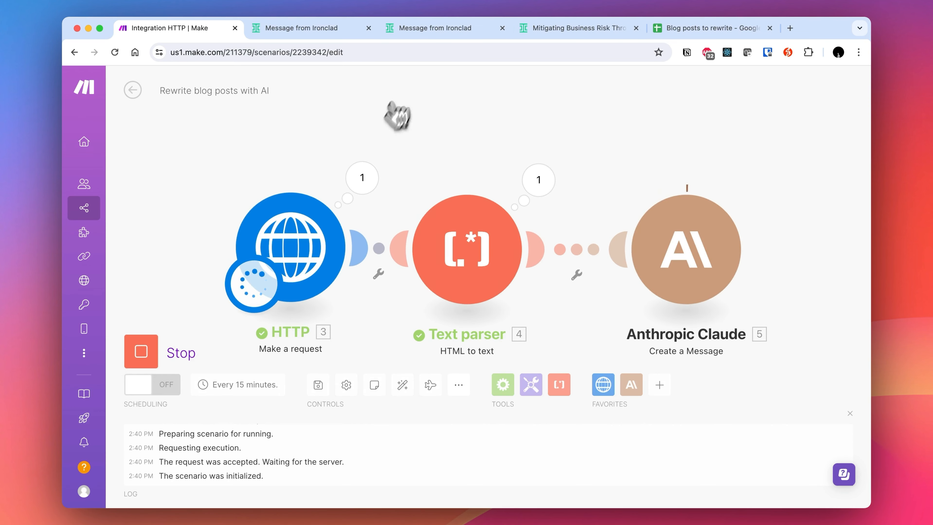
click(277, 37)
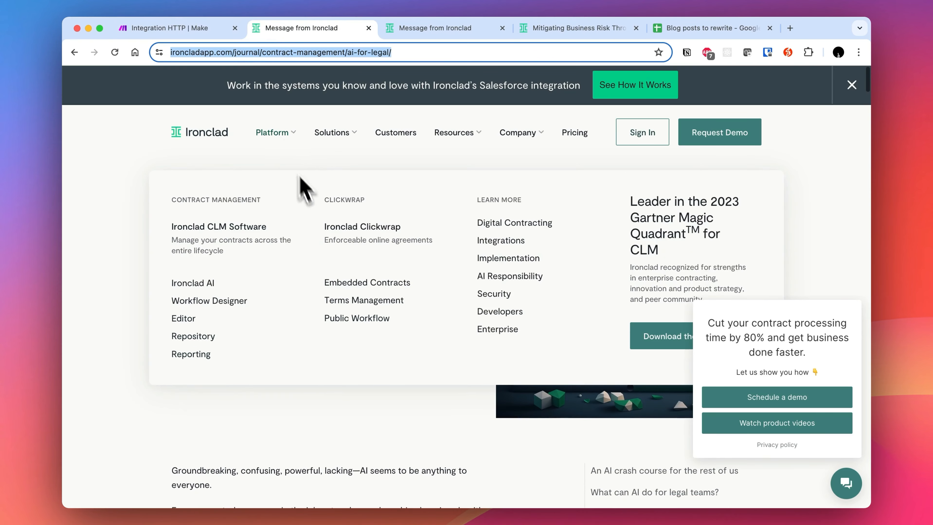
click(192, 29)
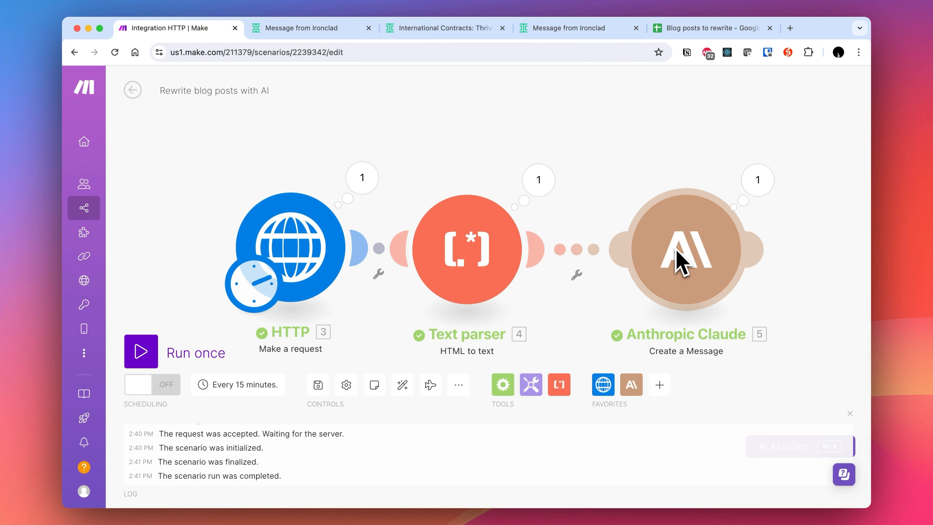
- Open the Claude module's output bundle and read through its generated text response
click(772, 183)
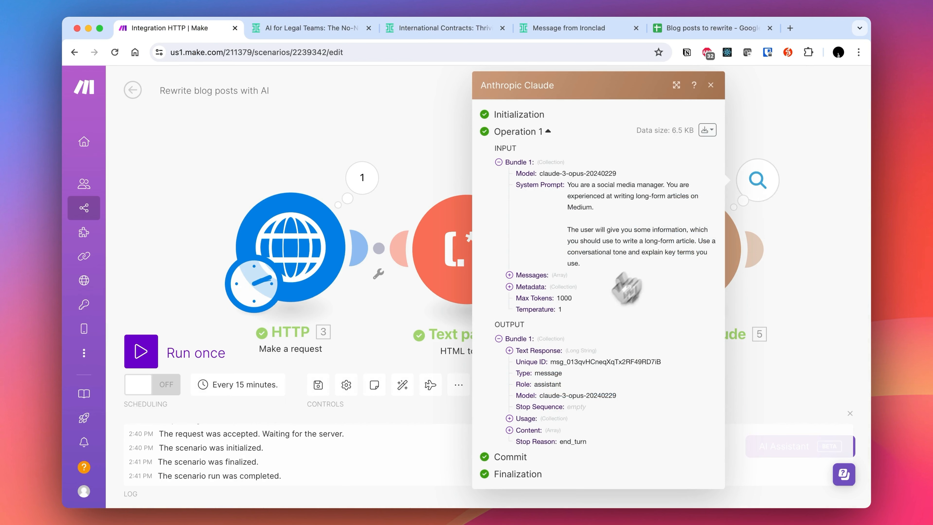
click(510, 431)
click(510, 351)
scroll(551, 368, down, 5)
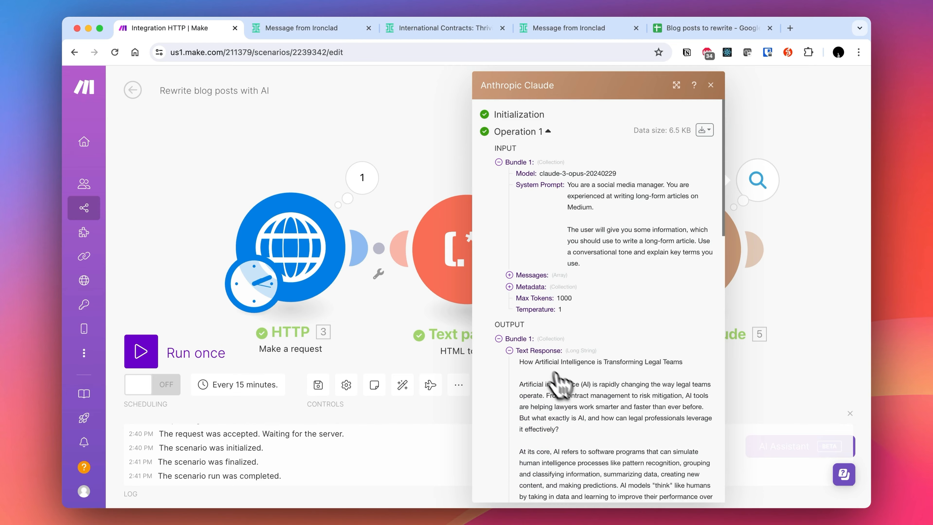
scroll(576, 399, down, 15)
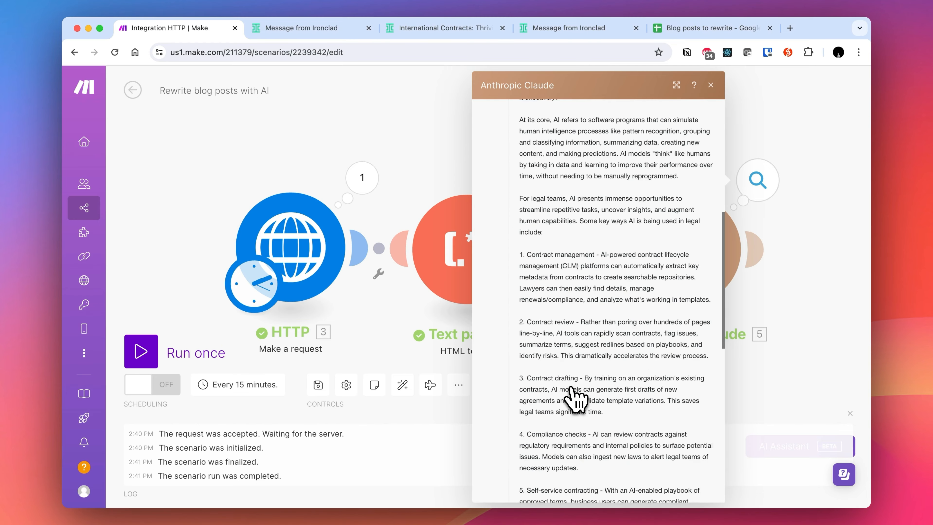
scroll(576, 400, up, 20)
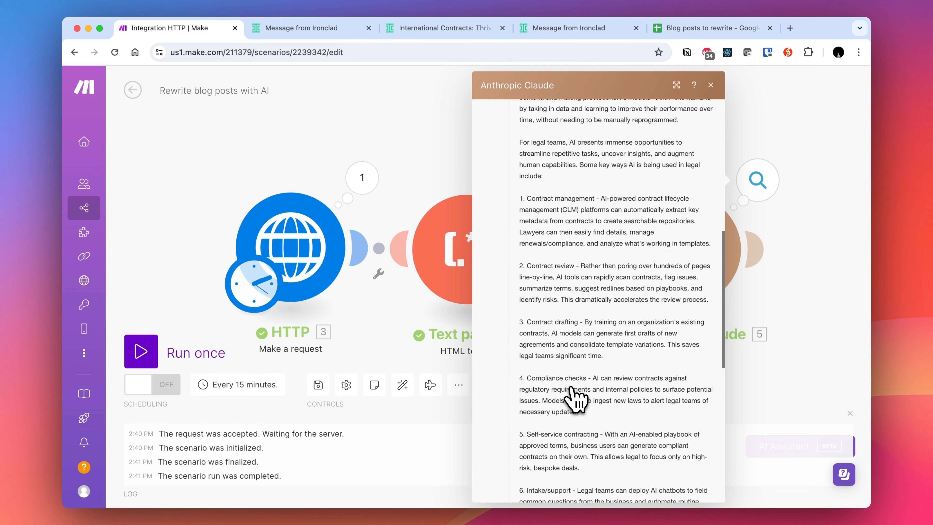
click(331, 152)
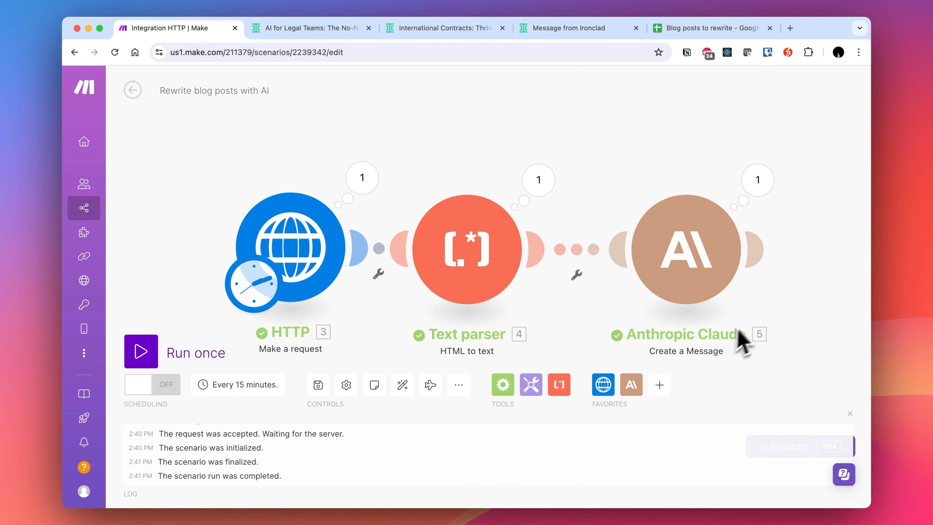
- Switch the Claude module's model to claude-3-haiku-20240307 and save
click(701, 252)
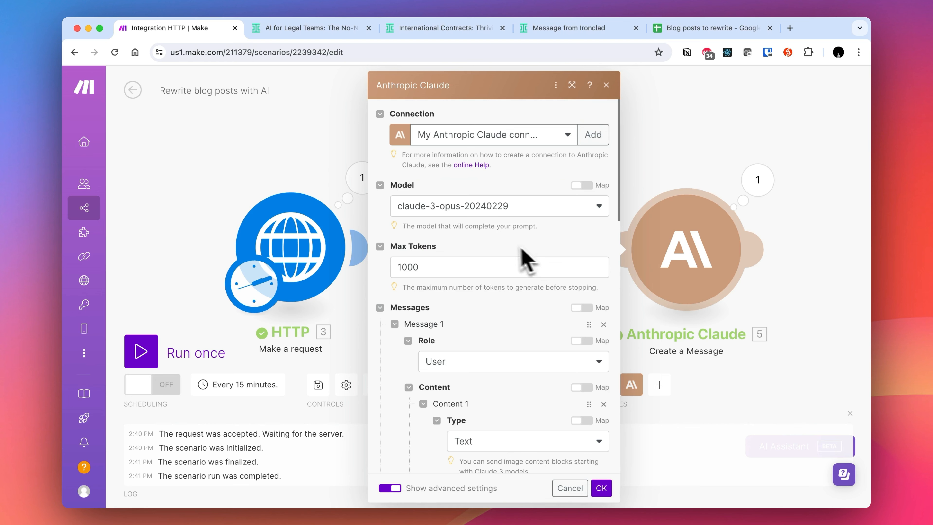
click(474, 206)
click(473, 265)
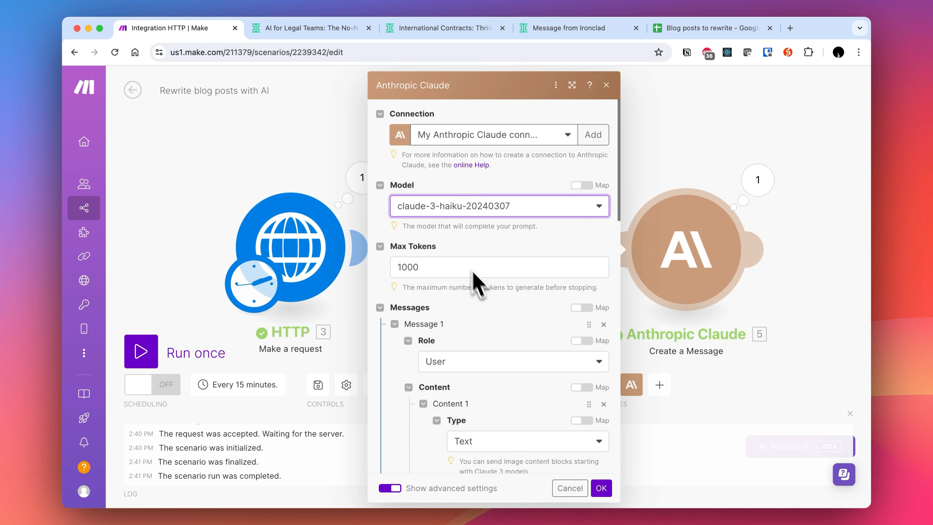
click(604, 490)
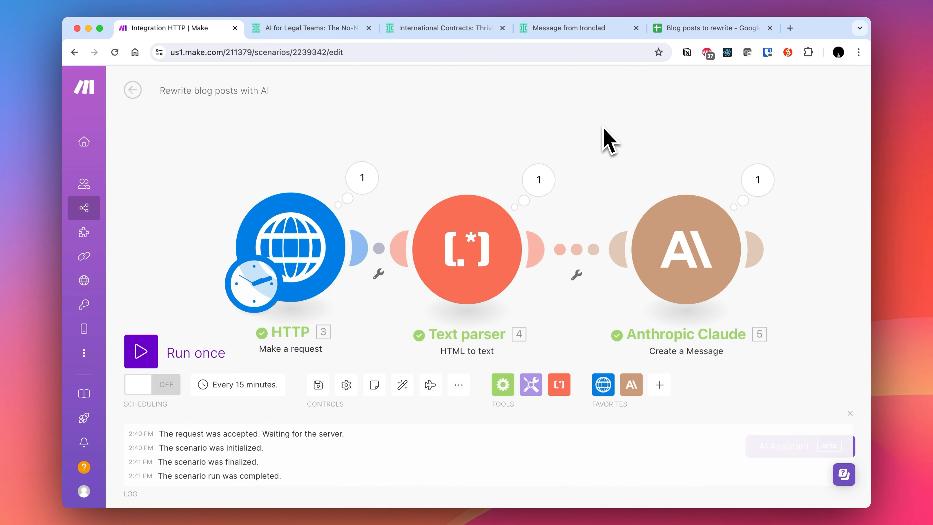
- Examine the URL and New Content columns of the 'Blog posts to rewrite' spreadsheet
mouse_move(465, 260)
mouse_down()
mouse_move(486, 258)
mouse_move(472, 258)
mouse_up()
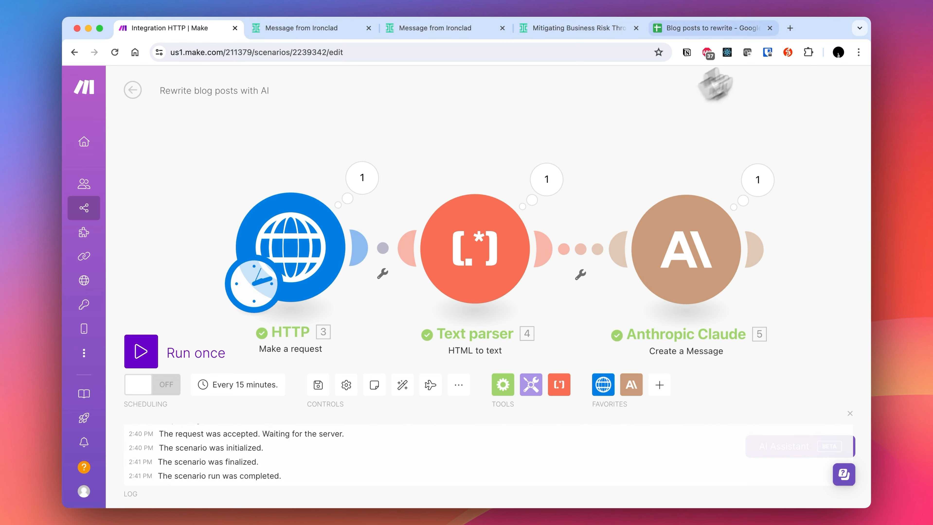
click(721, 29)
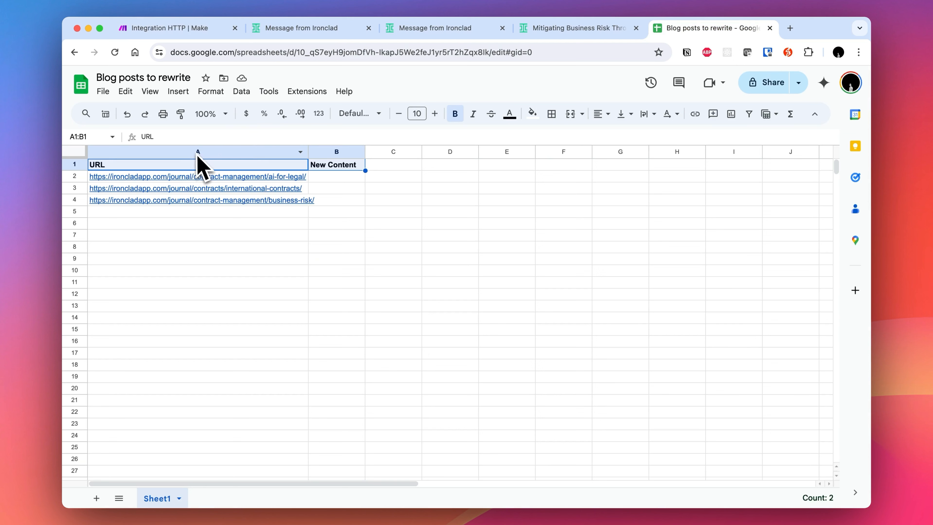
key(Down)
key(Up)
key(Down)
key(Up)
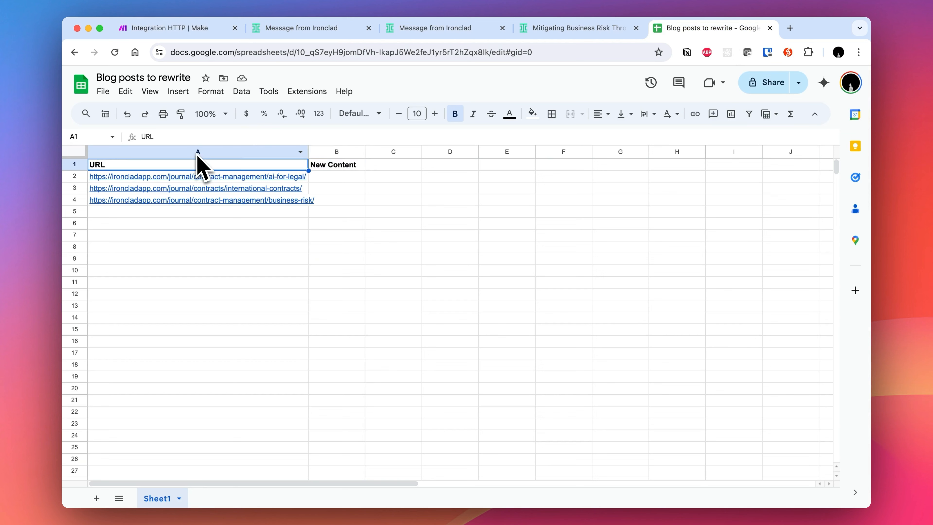
key(Down)
key(Down)
key(Down)
key(Down)
key(Up)
key(Up)
key(Up)
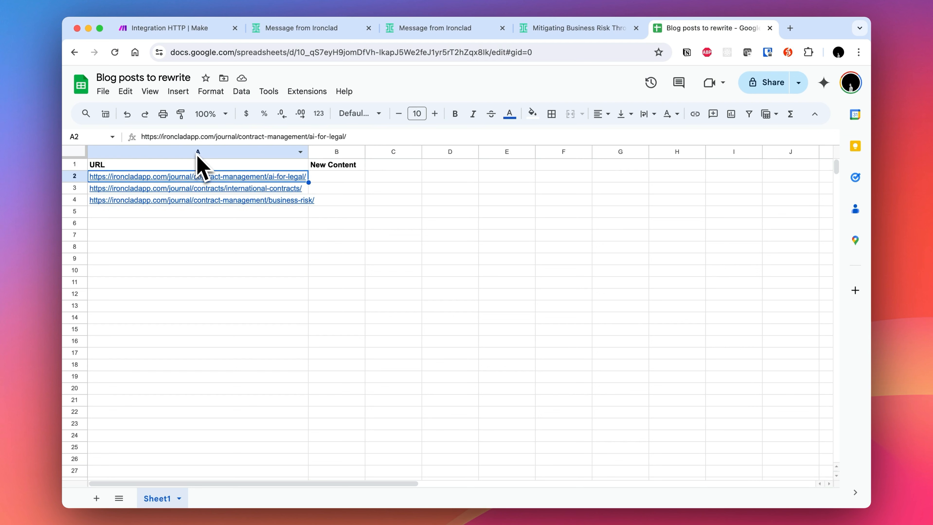
key(Up)
key(Down)
key(Down)
key(Up)
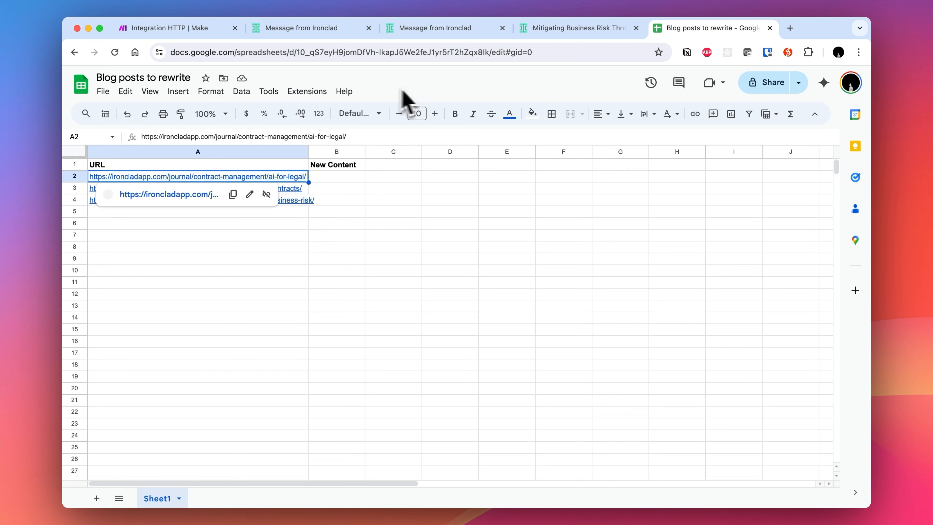
click(177, 28)
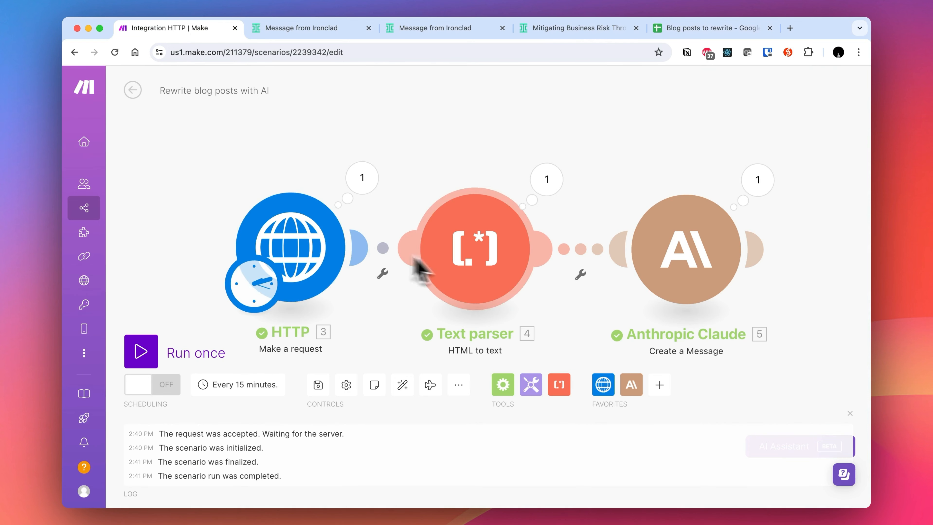
- Add a Google Sheets 'Search Rows' module at the start of the scenario, before the HTTP module
drag(333, 270, 292, 253)
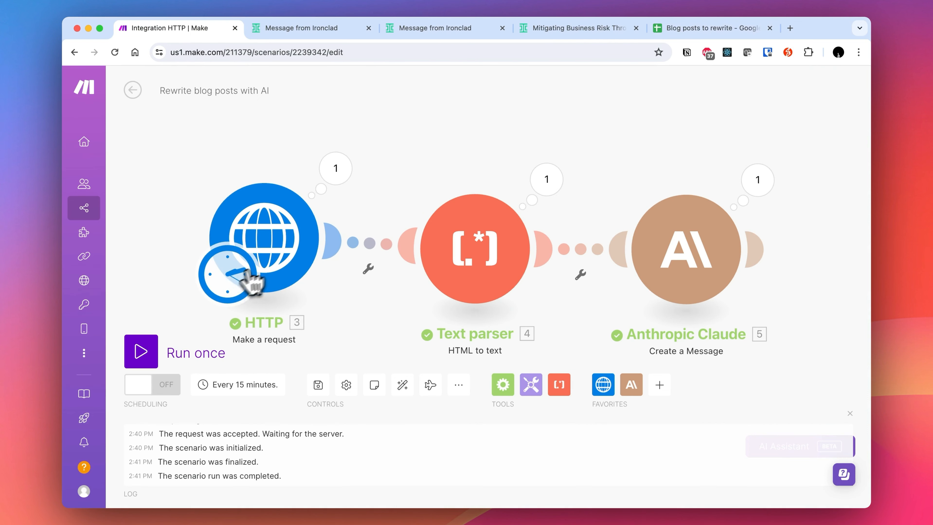
drag(164, 247, 352, 248)
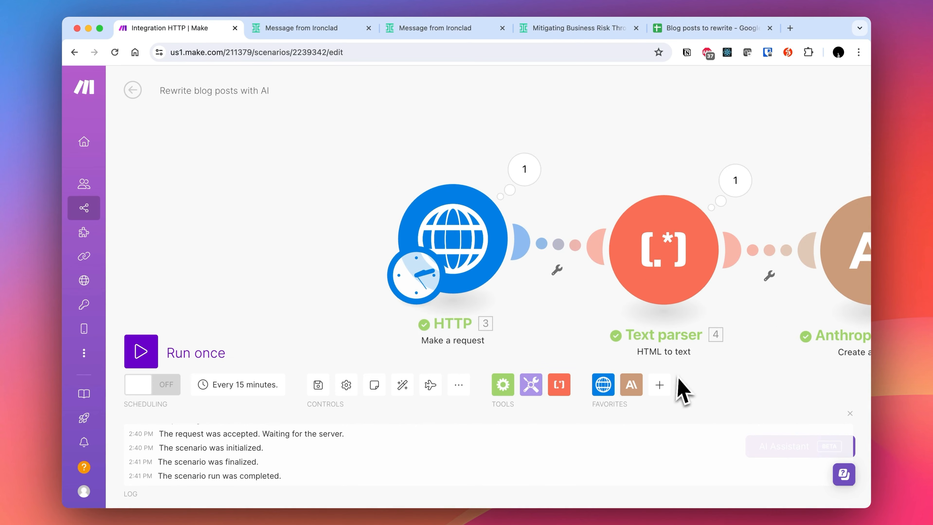
click(661, 385)
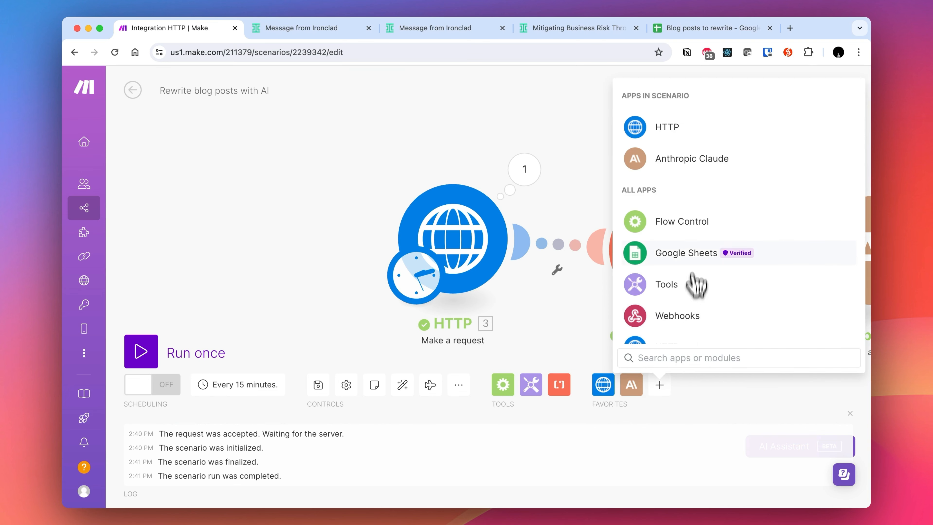
click(685, 258)
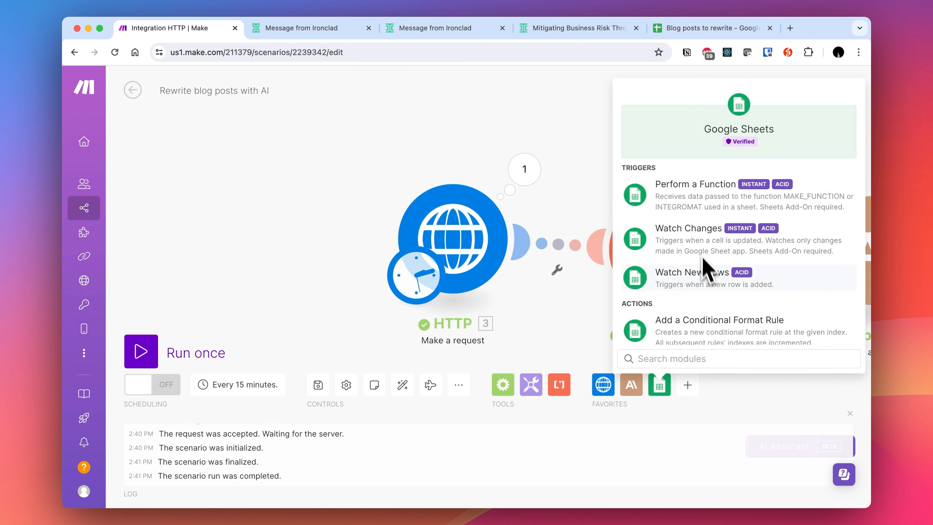
text(sear)
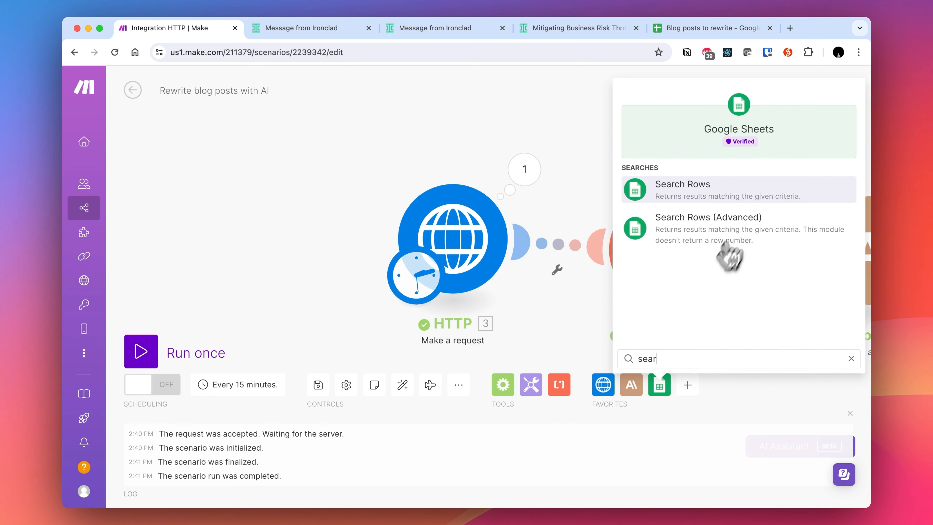
click(743, 195)
click(274, 236)
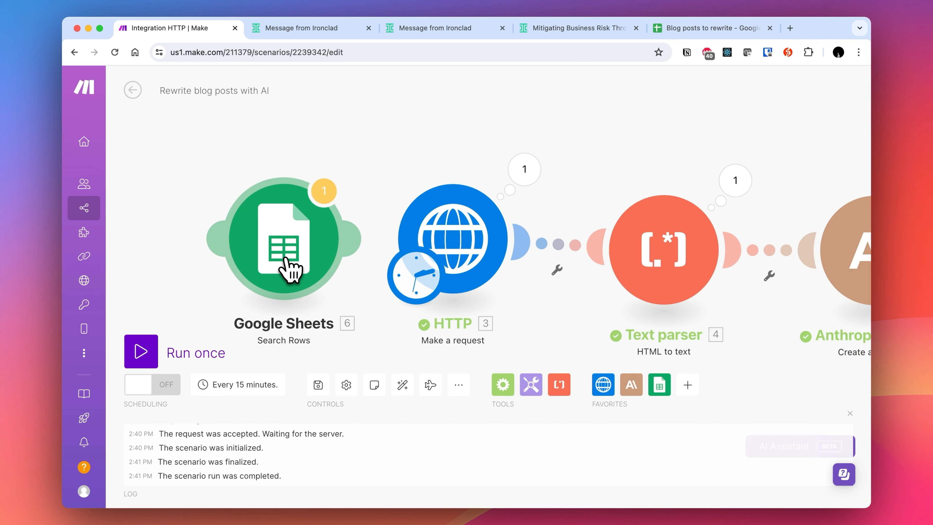
- Open the Search Rows module and select the 'Blog posts to rewrite' spreadsheet, Sheet1, from My Drive
drag(414, 274, 225, 270)
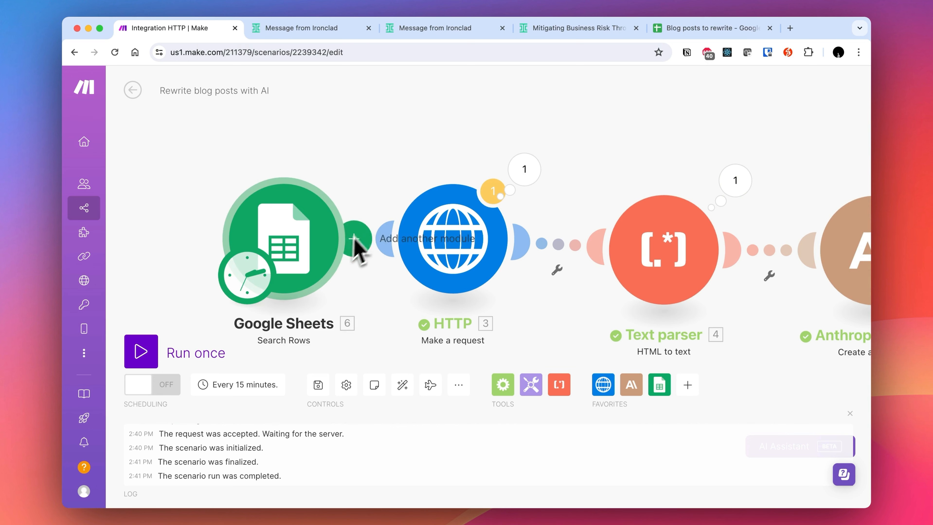
drag(321, 255, 258, 244)
click(258, 244)
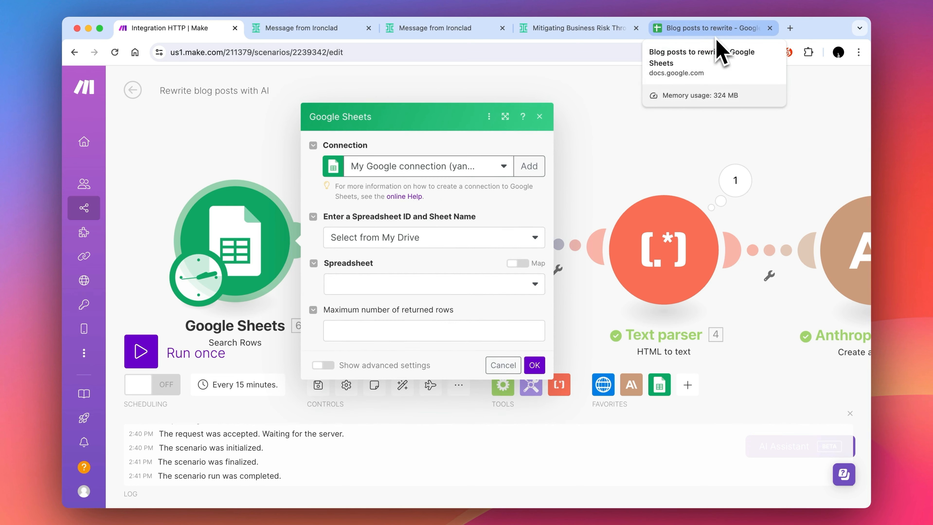
click(377, 239)
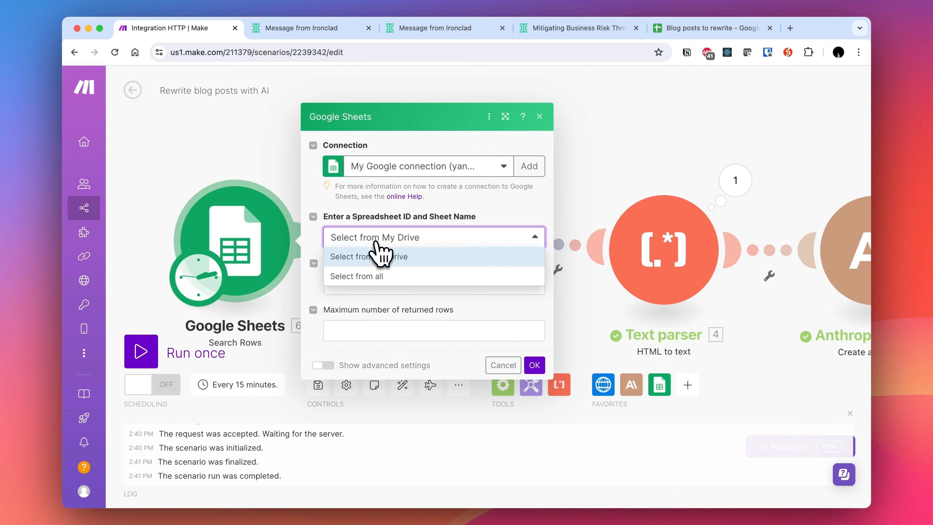
click(368, 256)
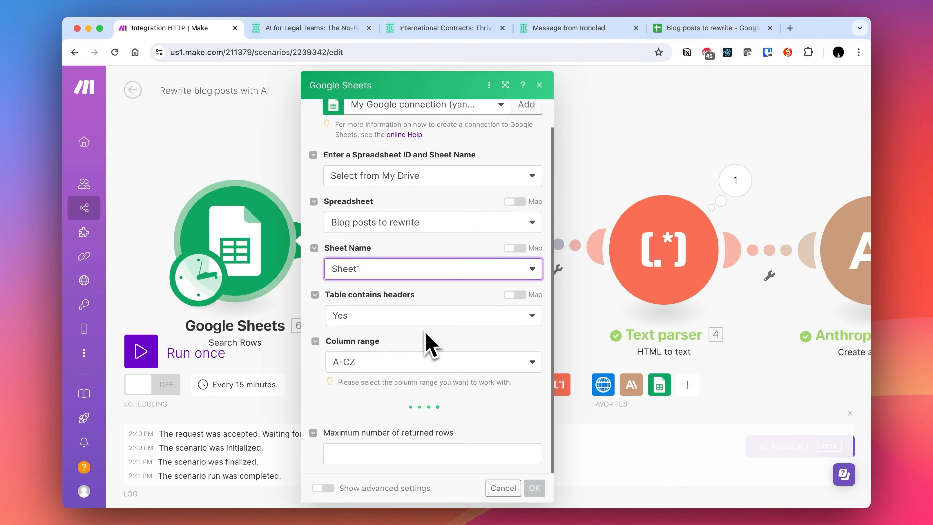
- Set the column range to A-Z and the maximum number of returned rows to 3, then save the module
click(404, 353)
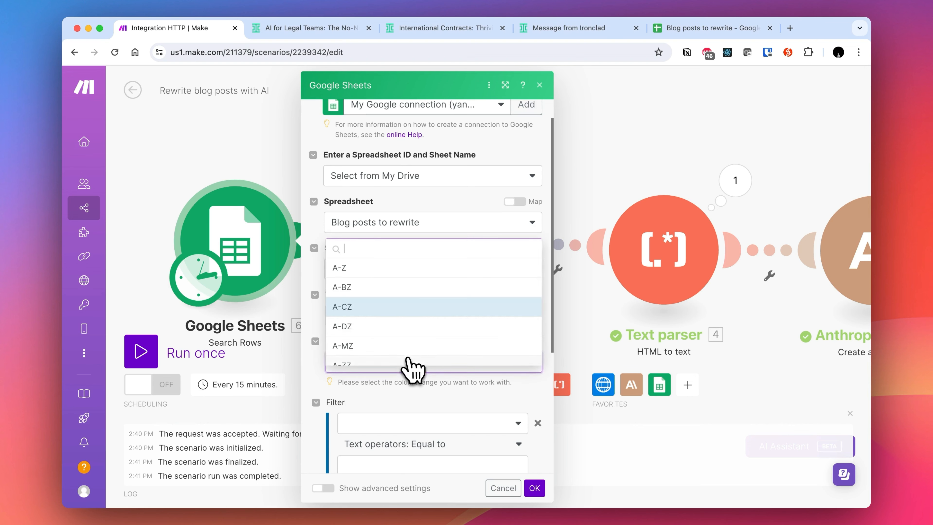
click(371, 284)
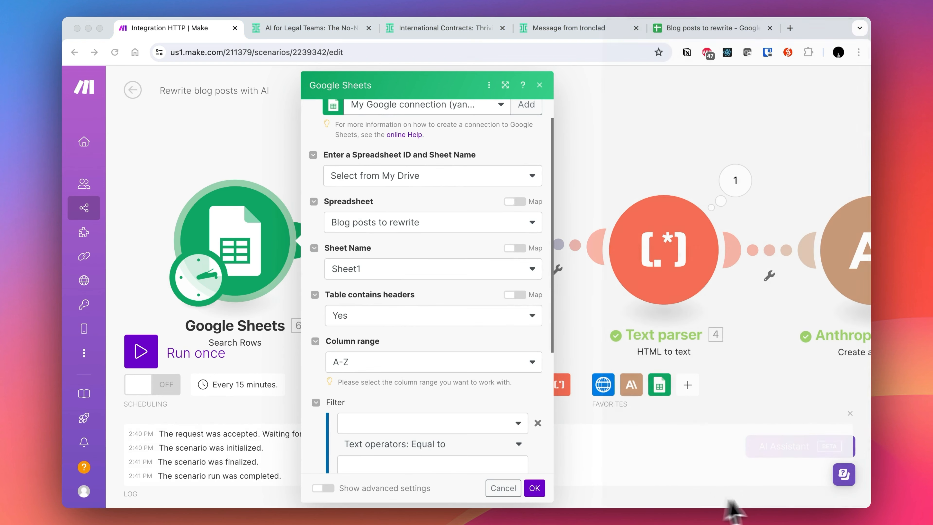
scroll(515, 441, down, 5)
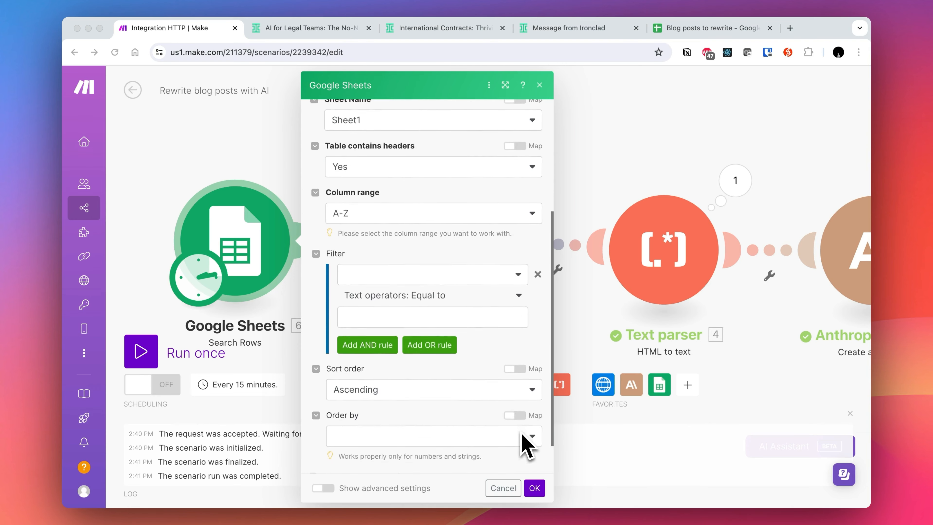
click(398, 450)
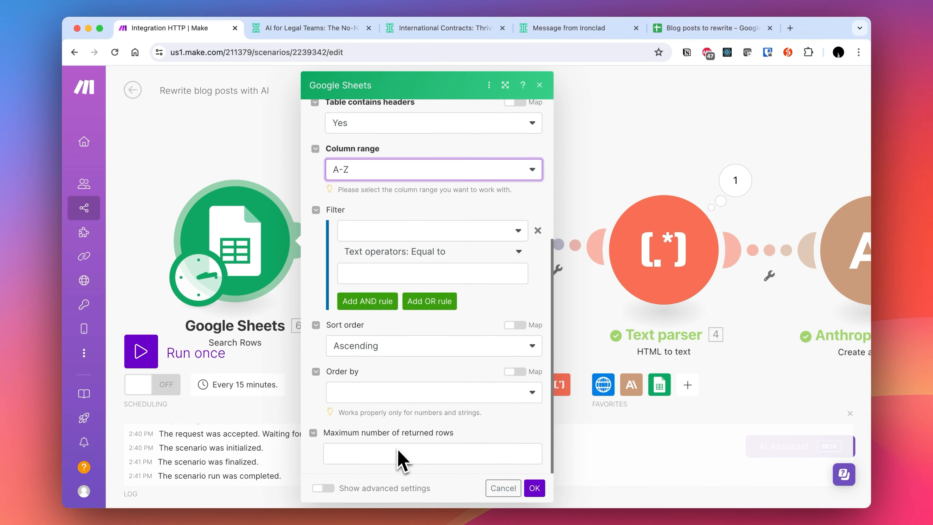
click(383, 454)
text(3)
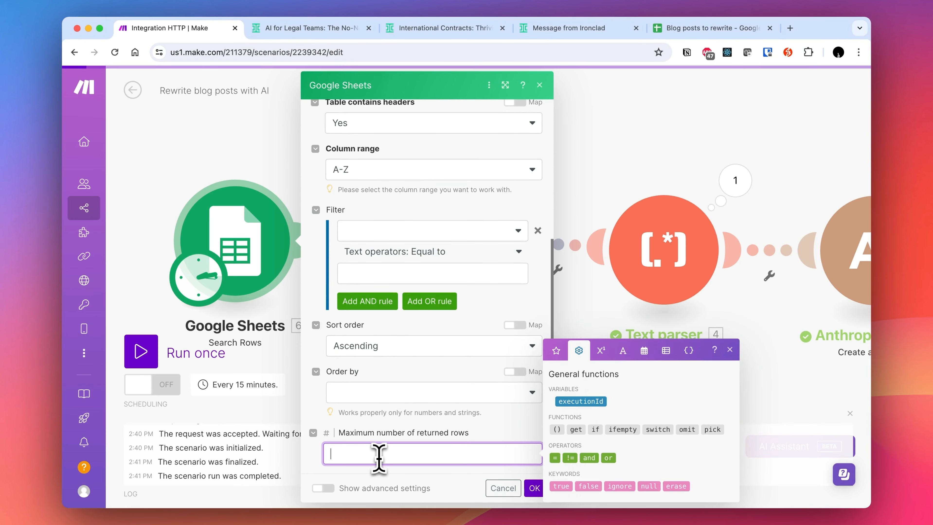
click(480, 476)
scroll(463, 420, up, 6)
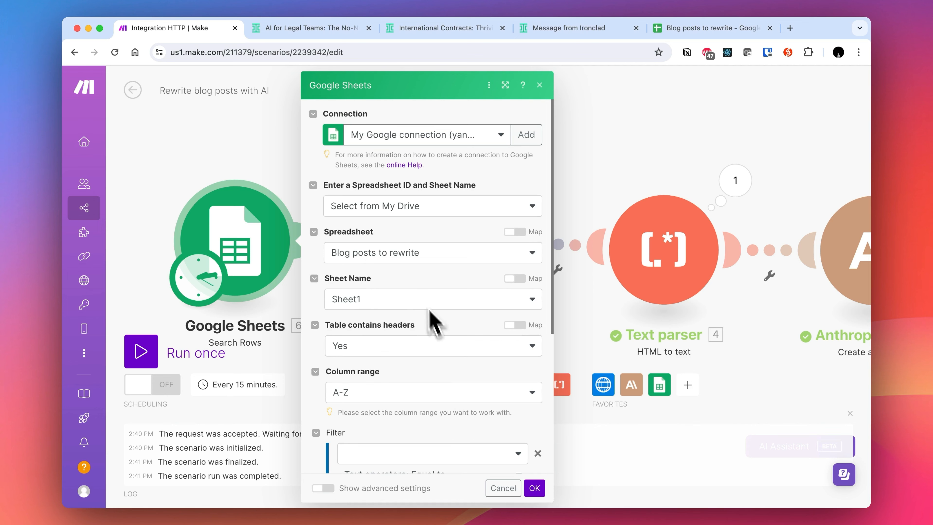
scroll(420, 300, down, 5)
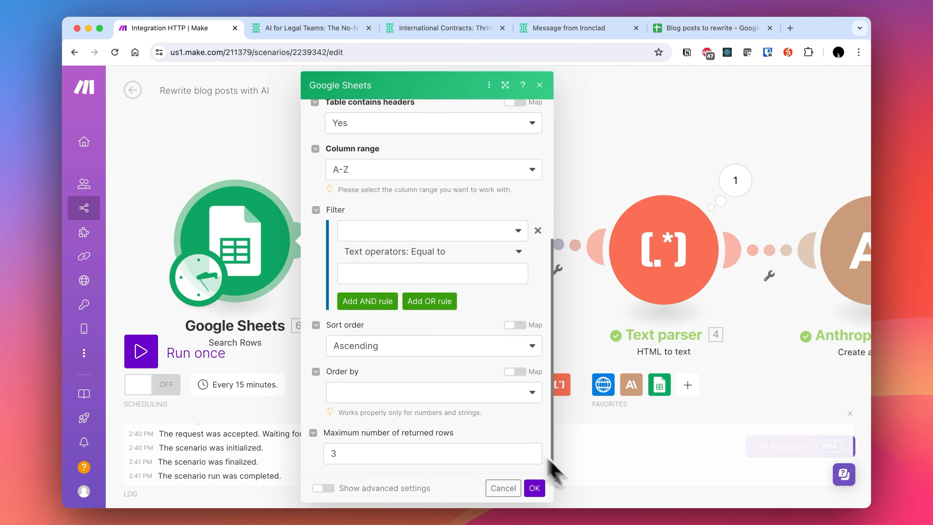
click(533, 489)
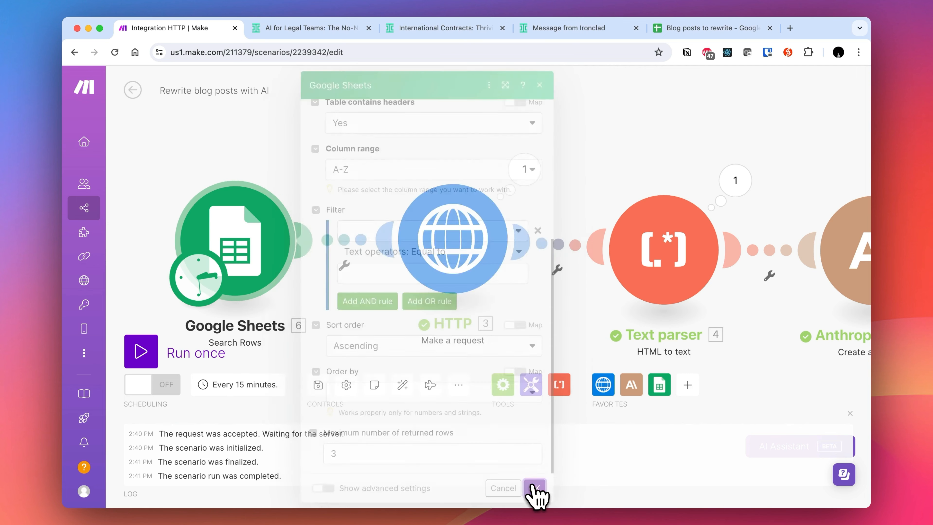
- Run only the Google Sheets module to test the row search
drag(230, 247, 184, 245)
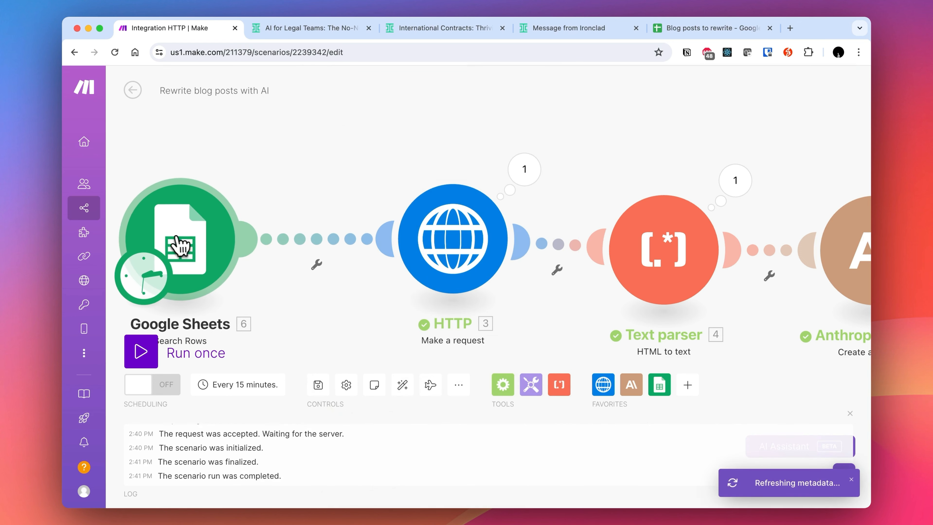
drag(287, 177, 359, 178)
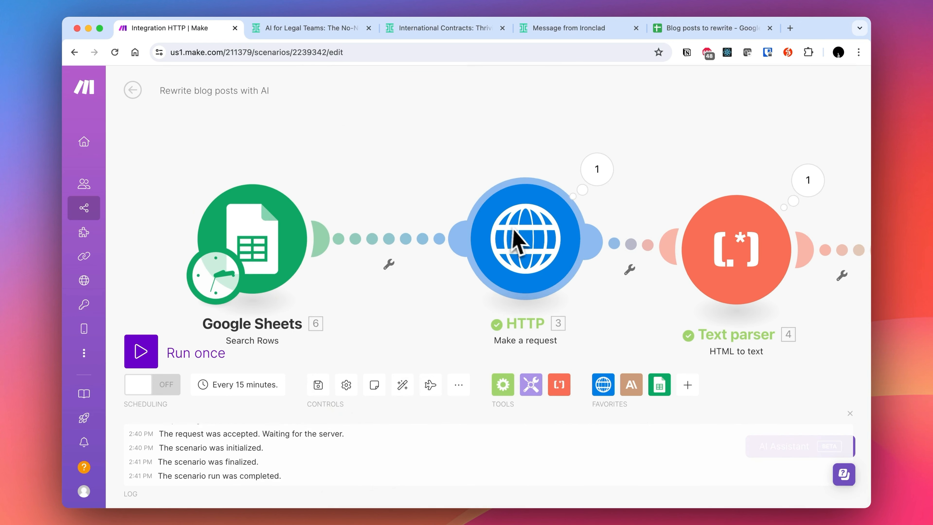
click(313, 254)
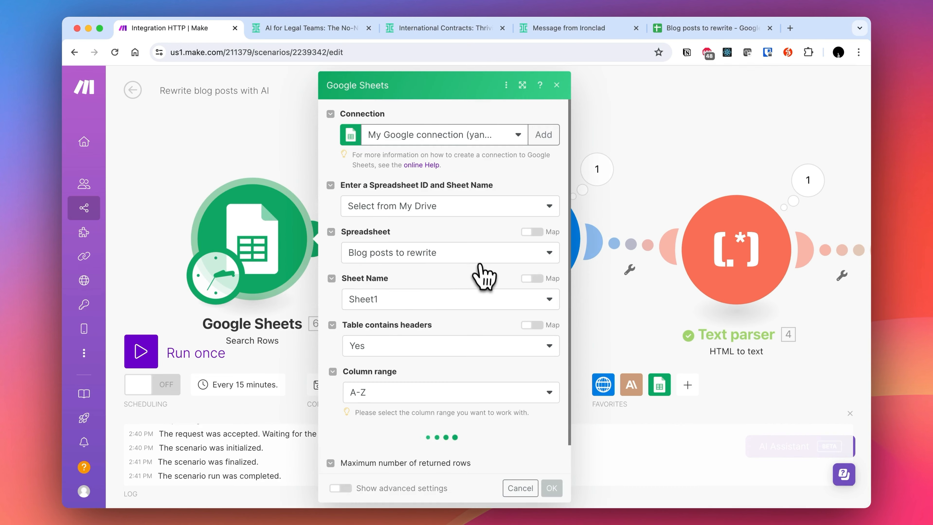
scroll(481, 344, down, 5)
click(552, 488)
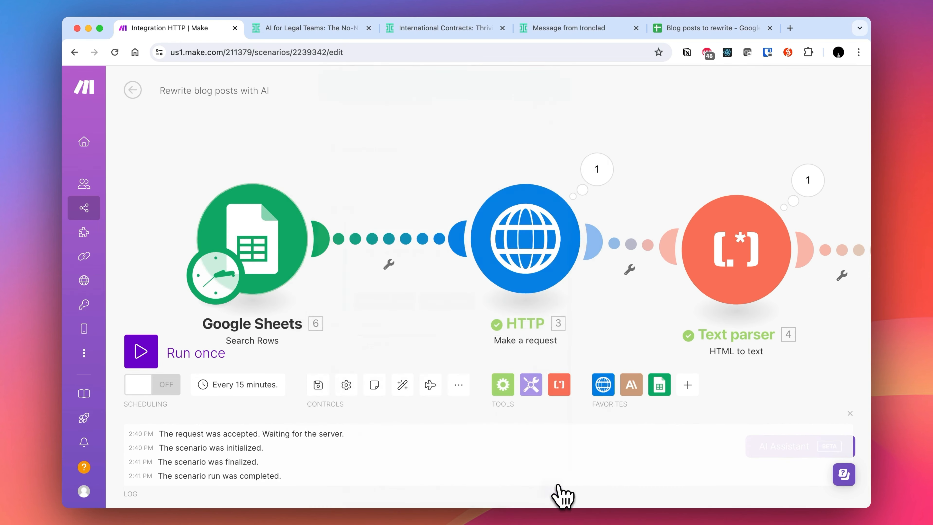
drag(525, 270, 560, 265)
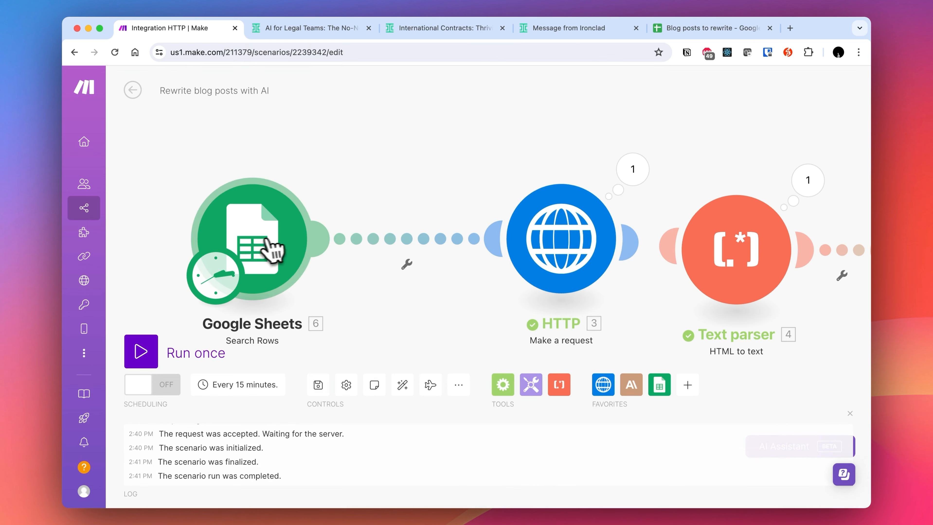
click(250, 226)
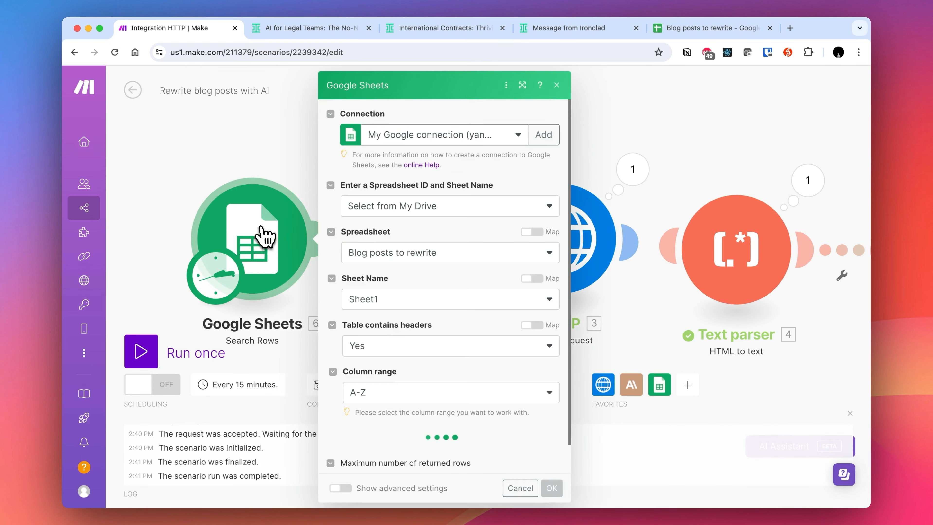
right_click(262, 229)
click(294, 255)
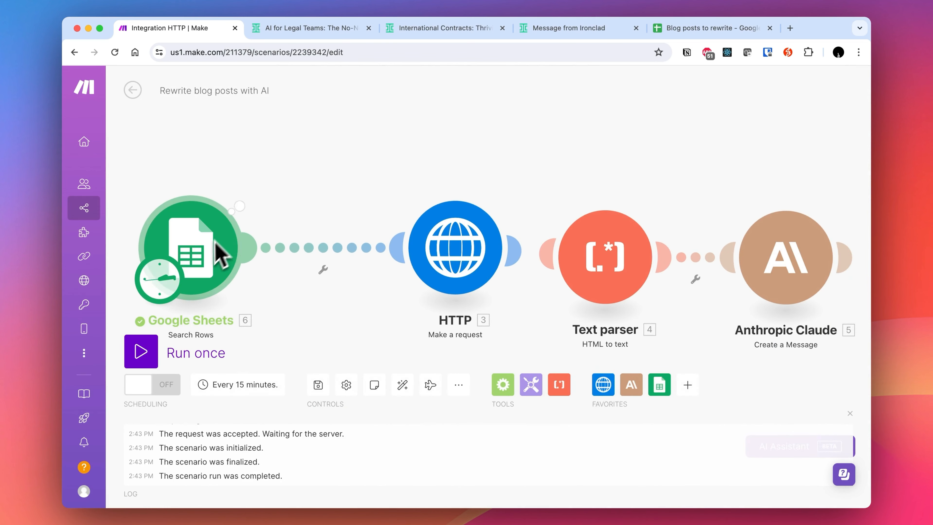
- Open the Google Sheets module's output and review the returned bundles' URLs
click(252, 189)
scroll(372, 364, down, 5)
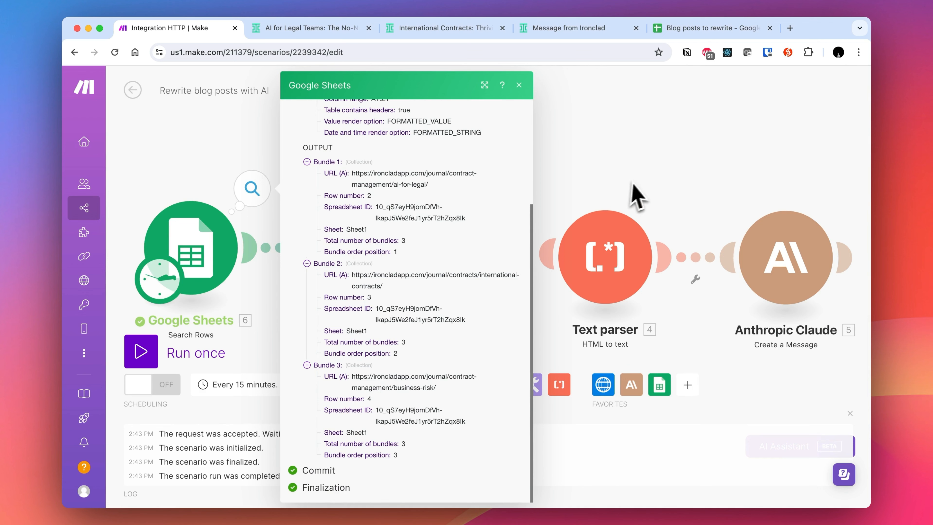
click(661, 165)
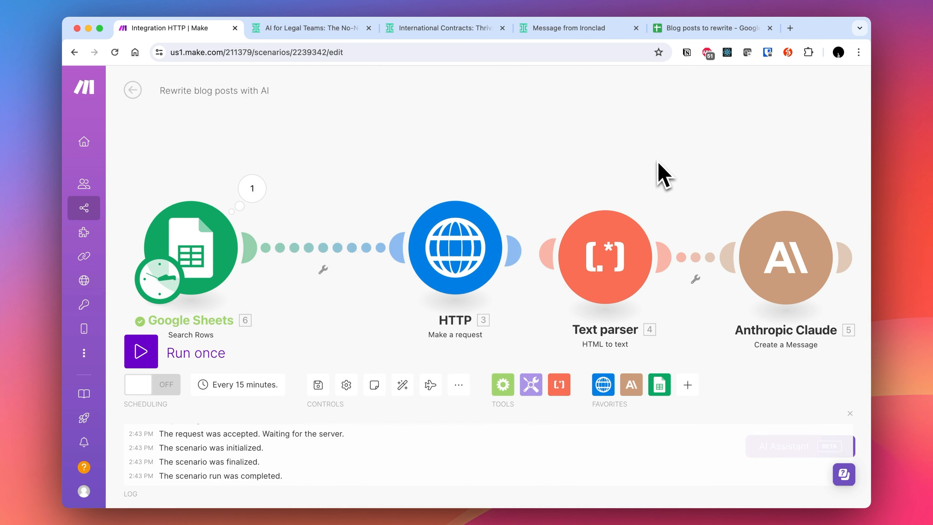
- Insert an Array aggregator after Google Sheets with source Search Rows [6], aggregating only the URL (A) field
click(503, 384)
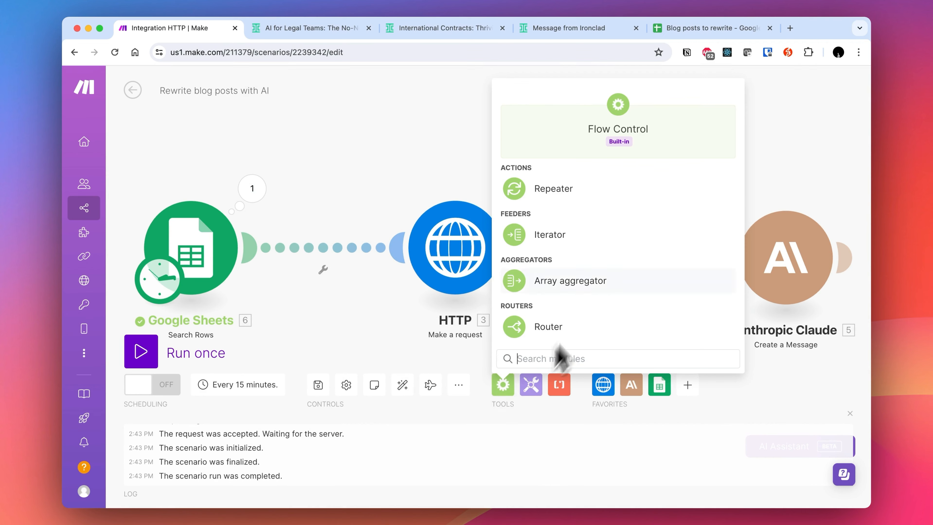
click(546, 325)
click(309, 263)
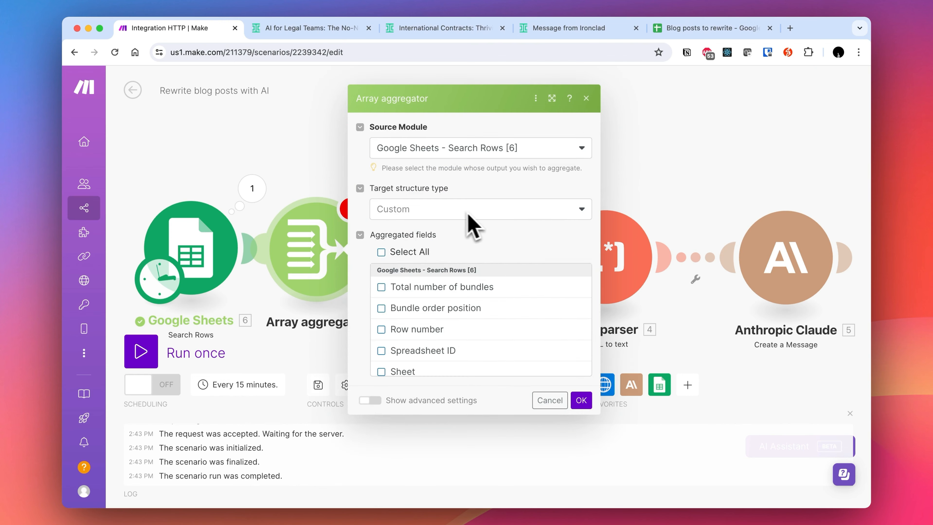
click(419, 252)
scroll(427, 288, down, 4)
scroll(429, 290, up, 2)
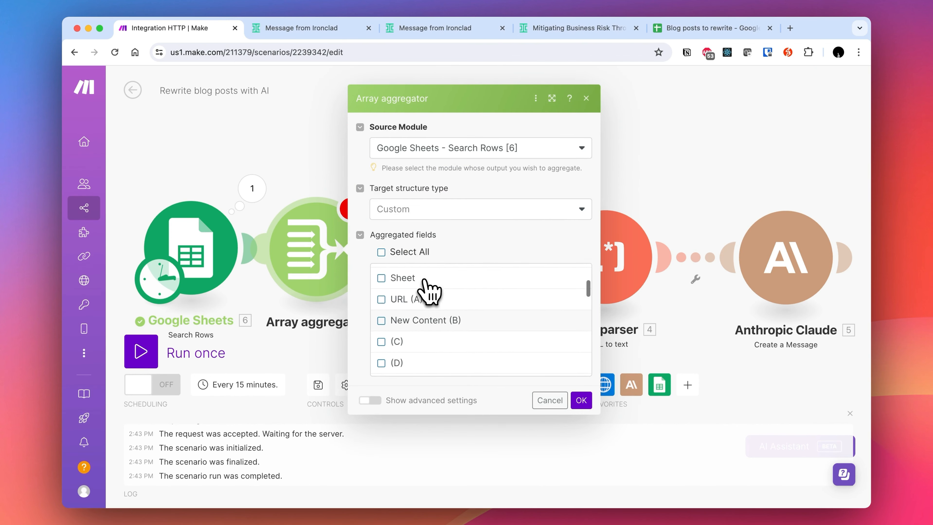
click(421, 300)
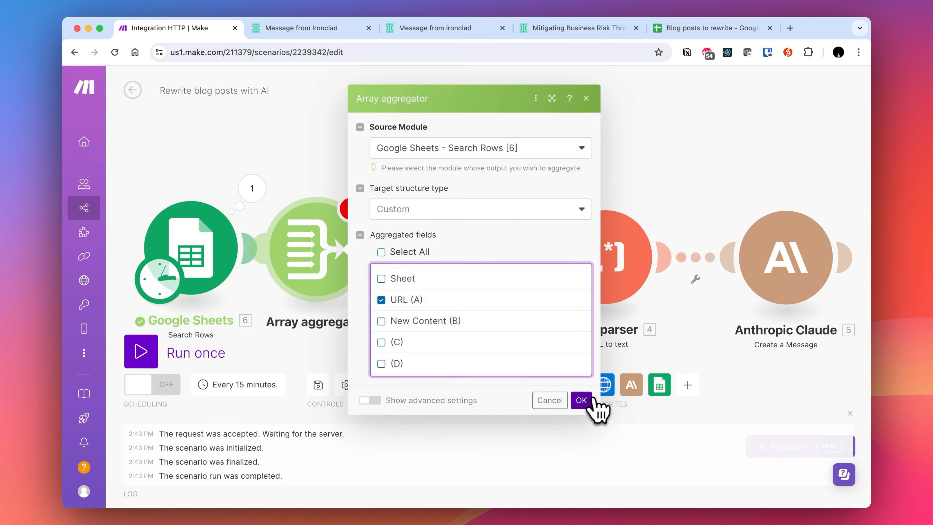
click(584, 402)
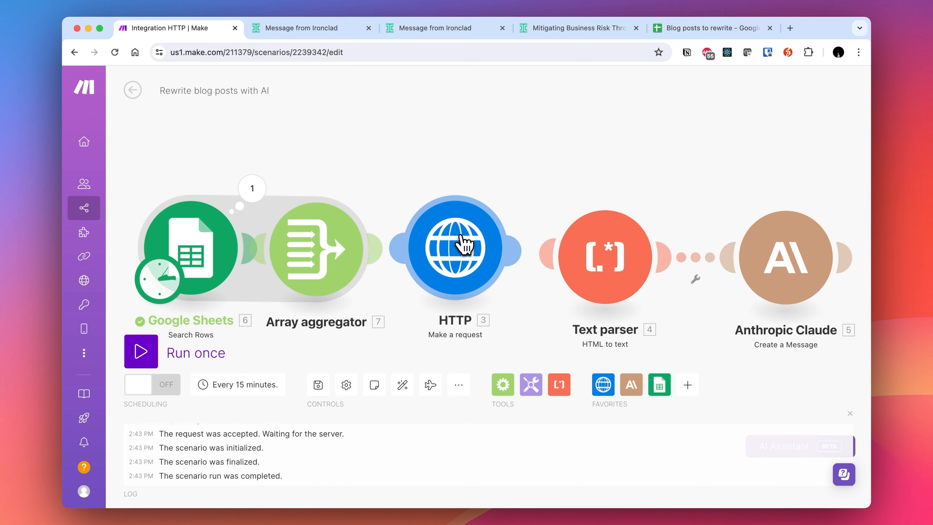
- Add an Iterator between the Array aggregator and HTTP module, mapping the aggregator's Array[] as its array
drag(464, 243, 531, 246)
drag(652, 254, 697, 262)
drag(522, 247, 599, 249)
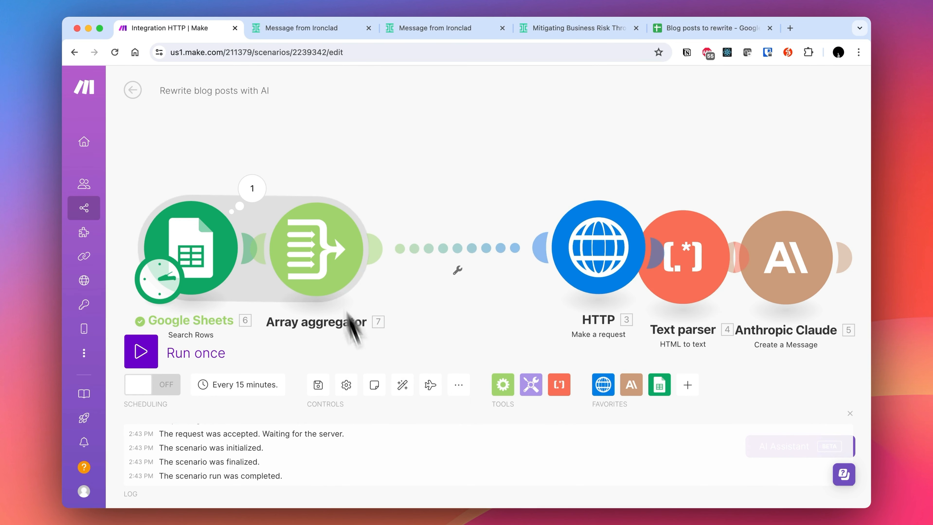
click(503, 385)
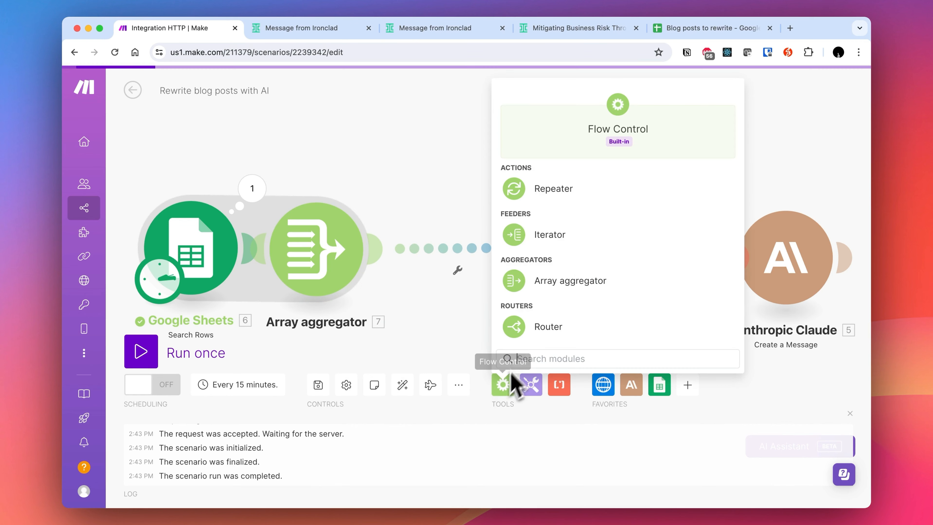
drag(610, 243, 463, 258)
click(566, 251)
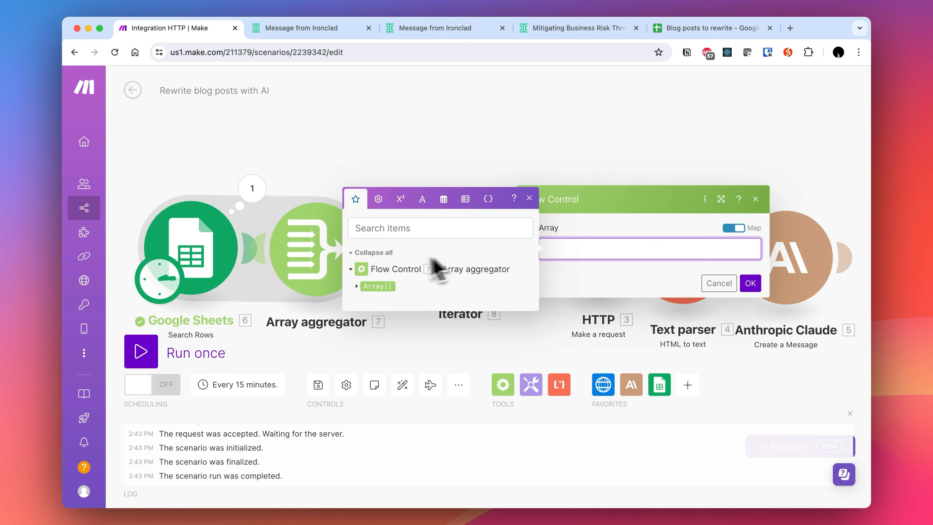
click(379, 286)
click(750, 283)
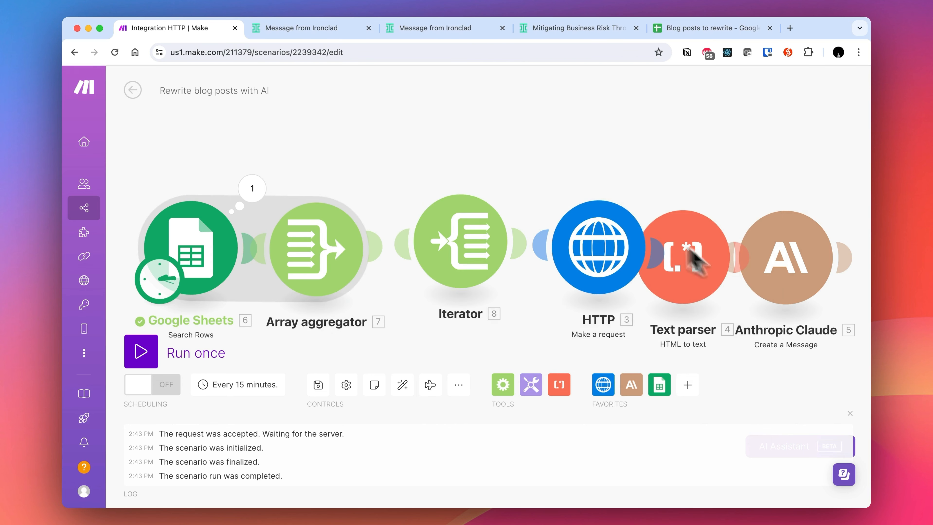
- Replace the HTTP module's fixed URL with the Iterator's URL (A) value and save it
click(588, 245)
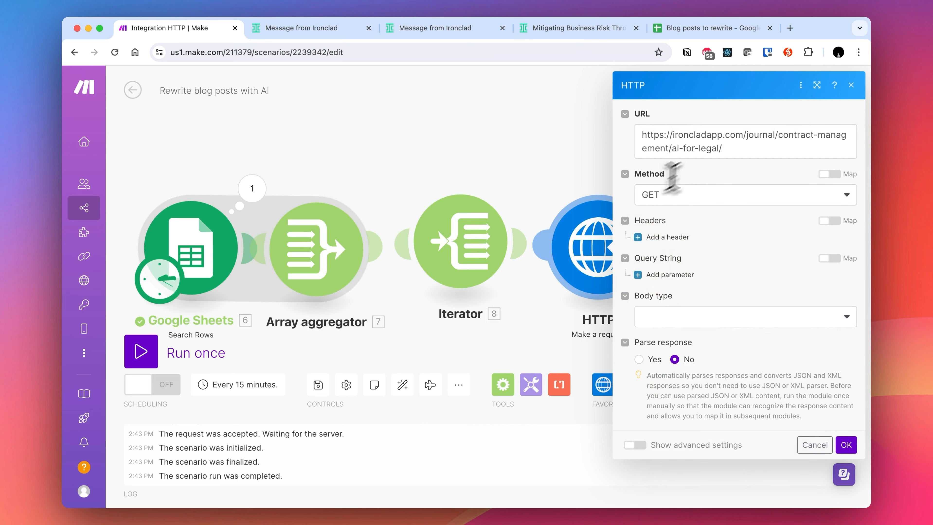
triple_click(727, 149)
key(BackSpace)
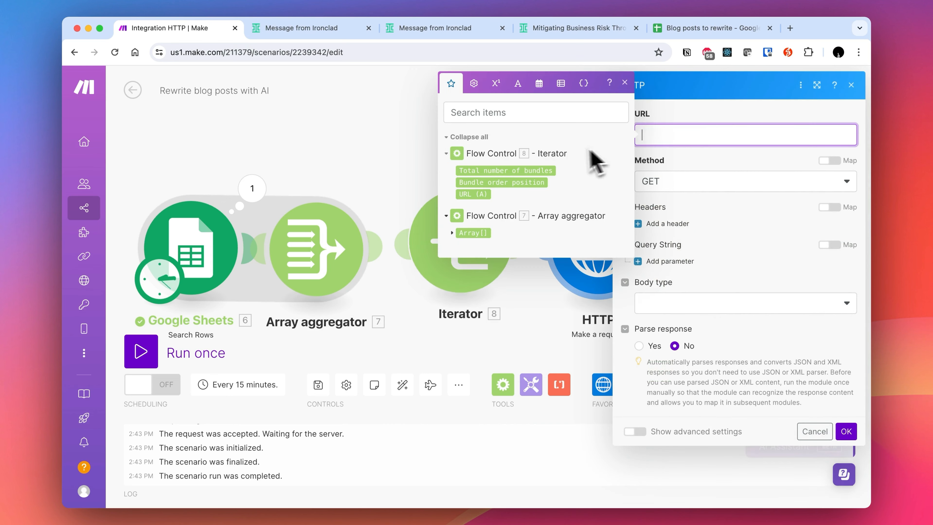
click(482, 195)
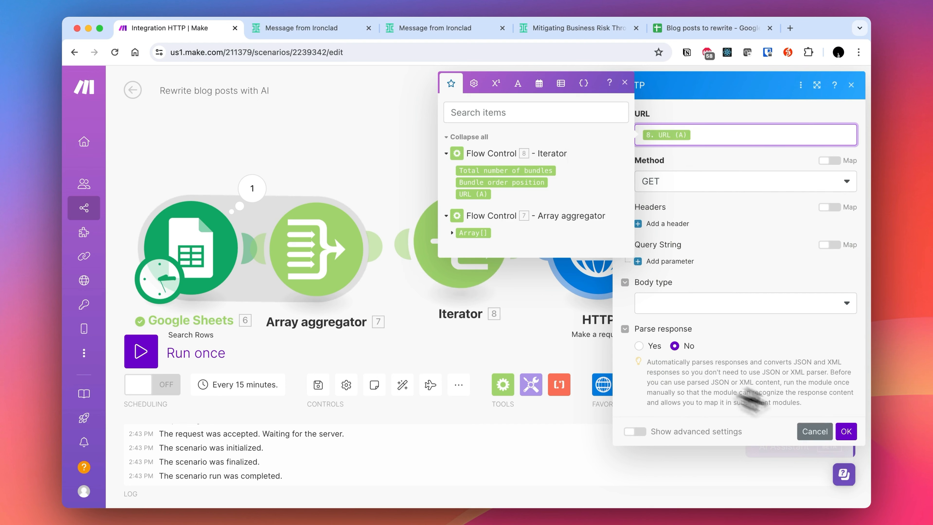
click(847, 432)
scroll(585, 127, right, 5)
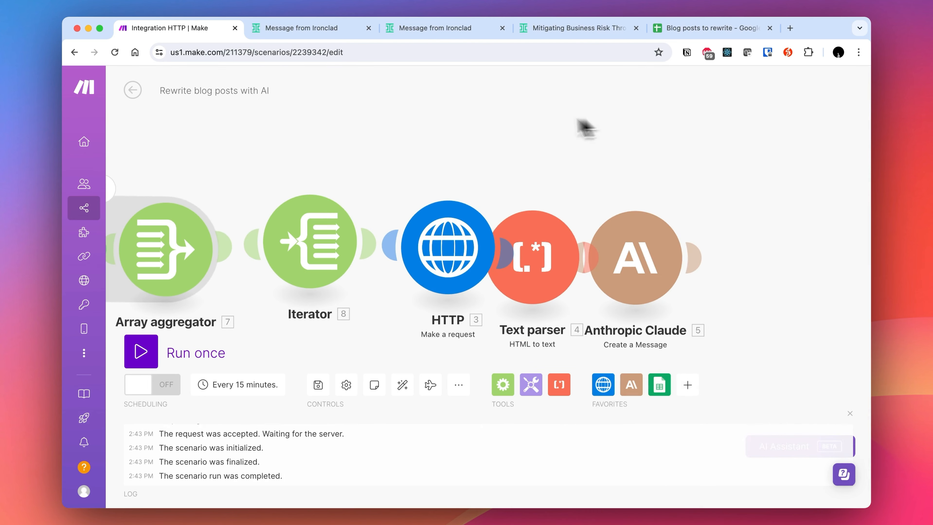
drag(548, 246, 602, 225)
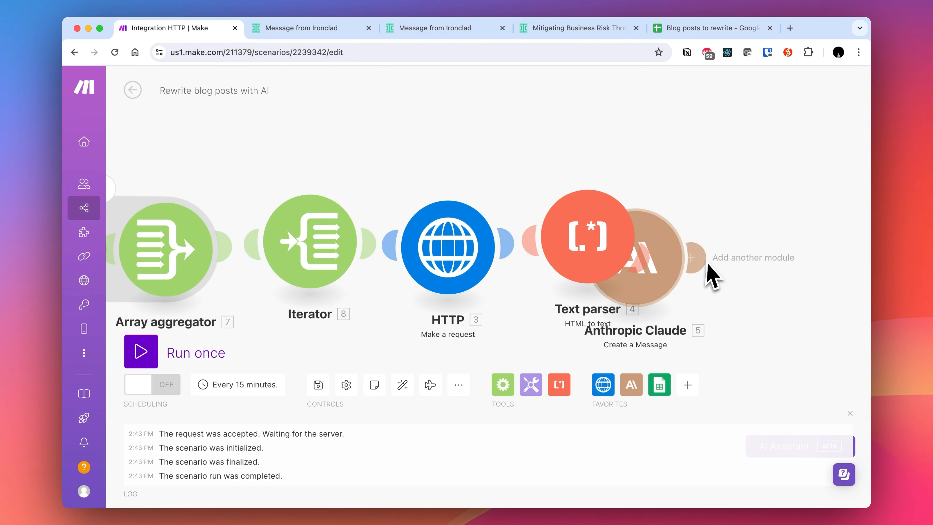
- Add a Google Sheets Update a Row module after the Anthropic Claude module
drag(676, 251, 770, 233)
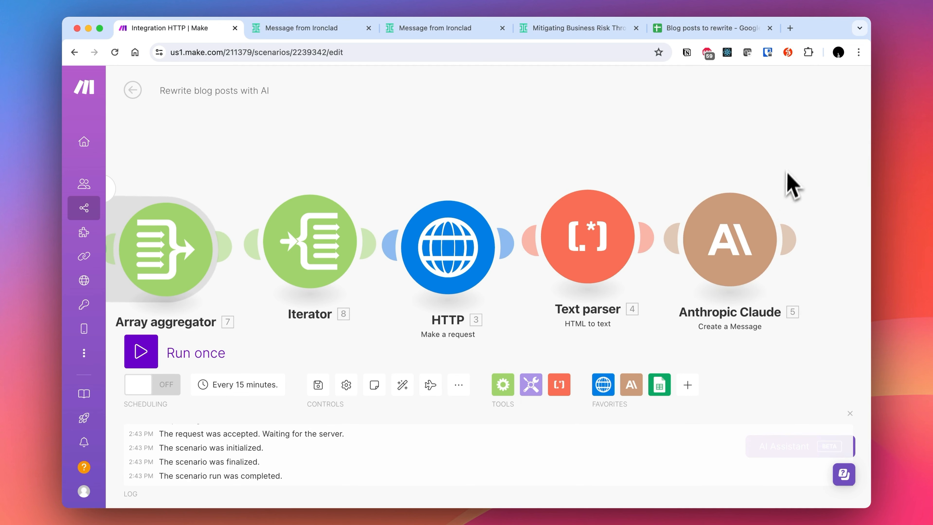
scroll(792, 183, right, 4)
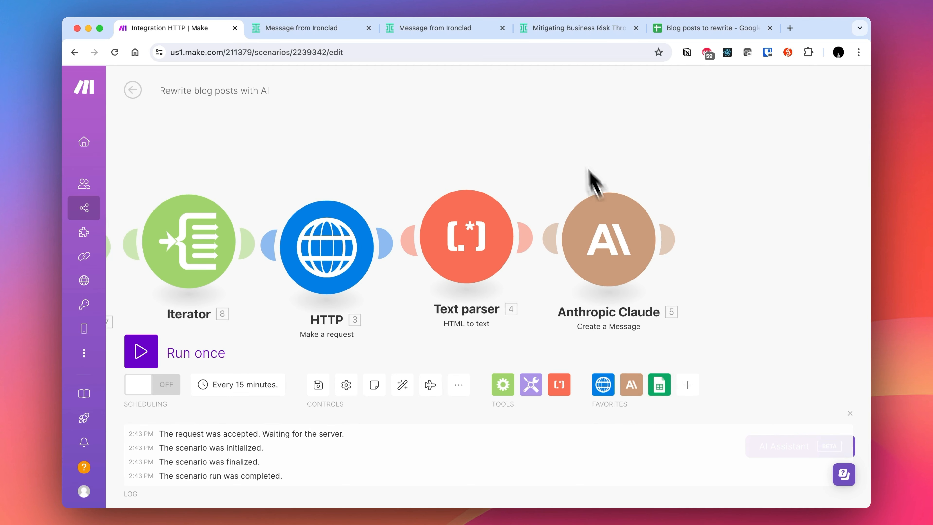
click(690, 32)
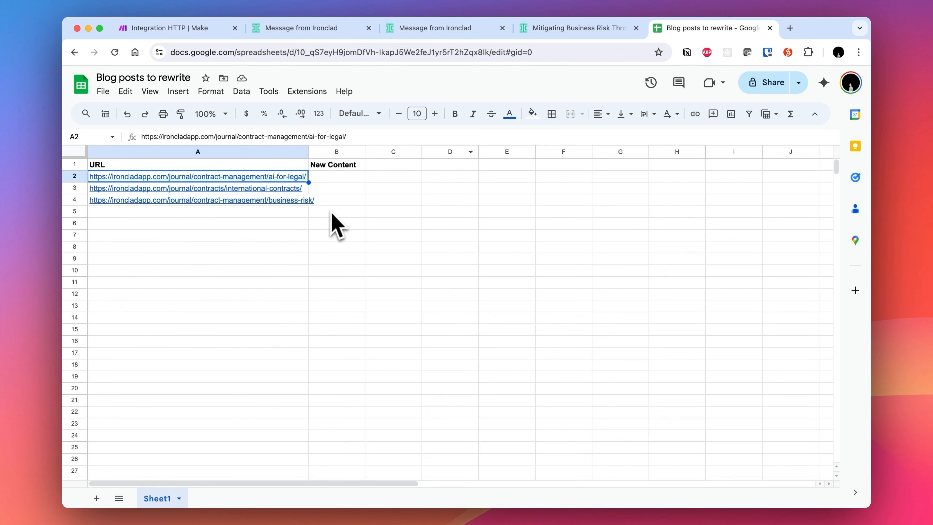
click(205, 29)
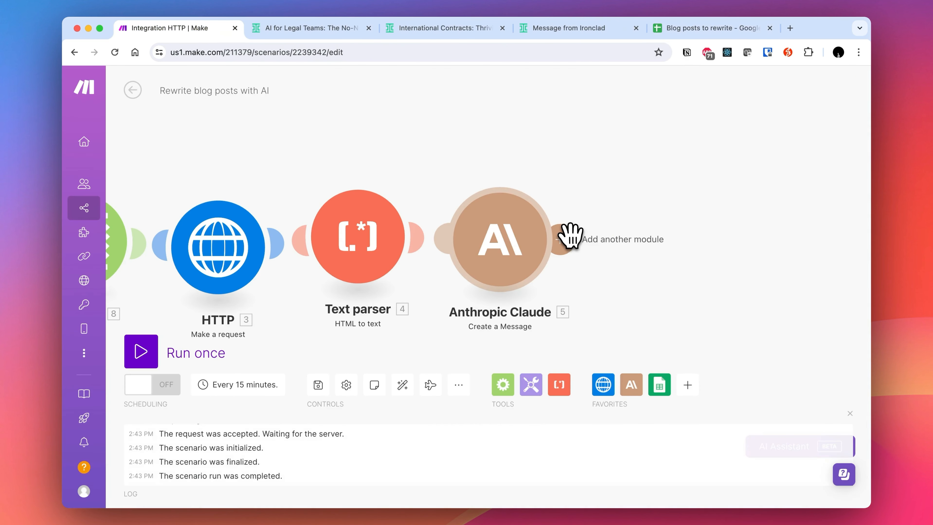
click(569, 237)
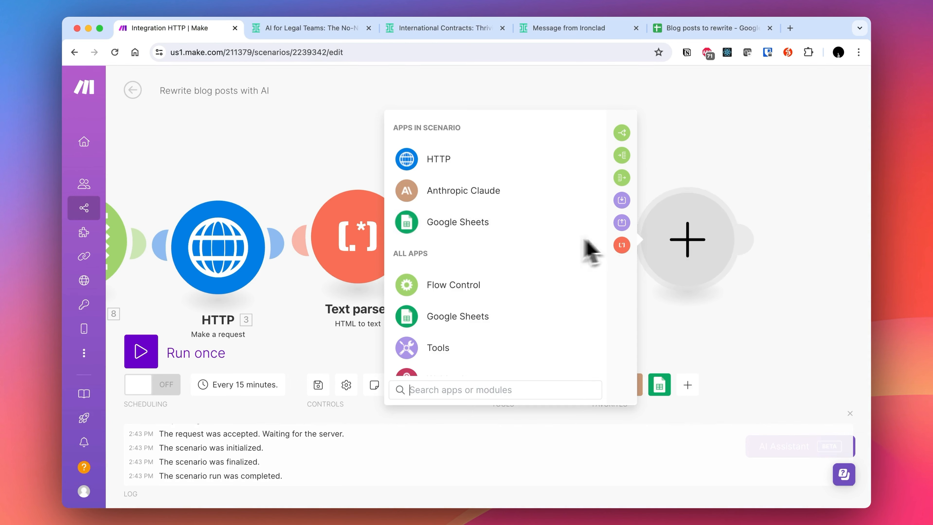
click(458, 317)
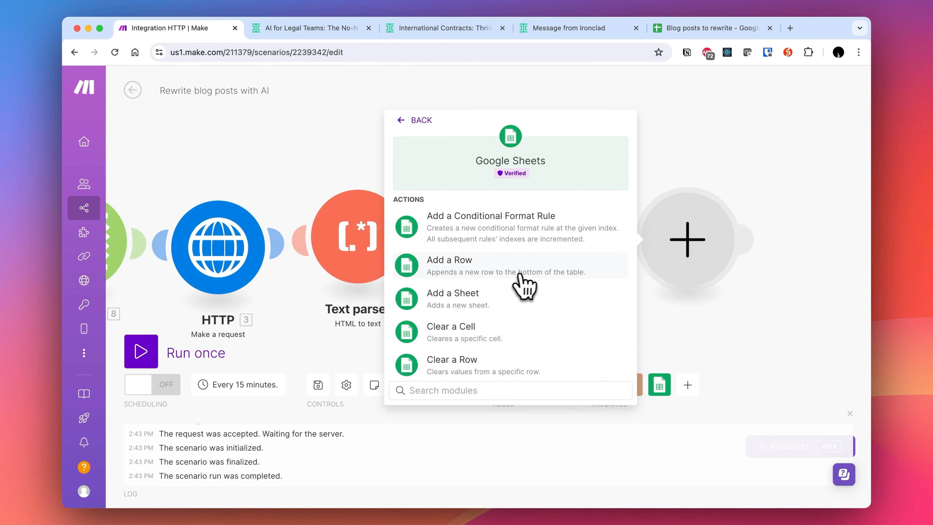
text(update)
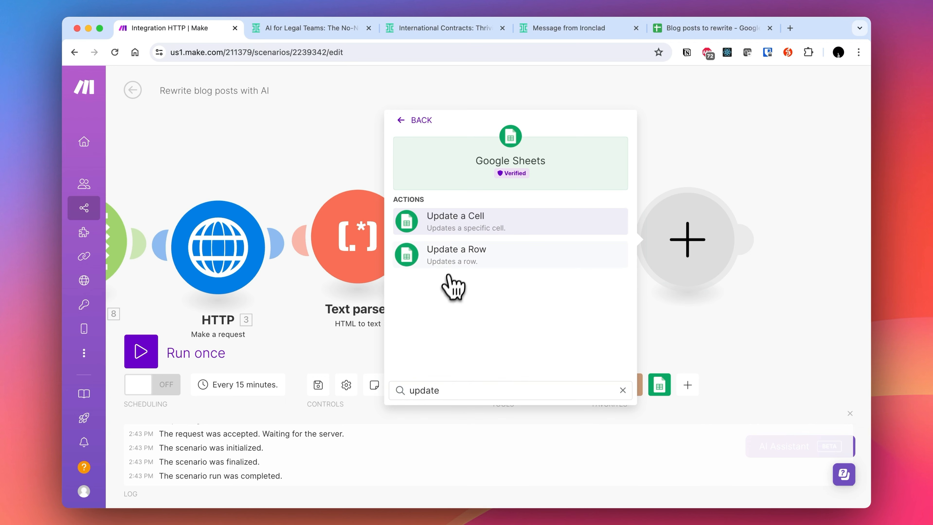
click(449, 275)
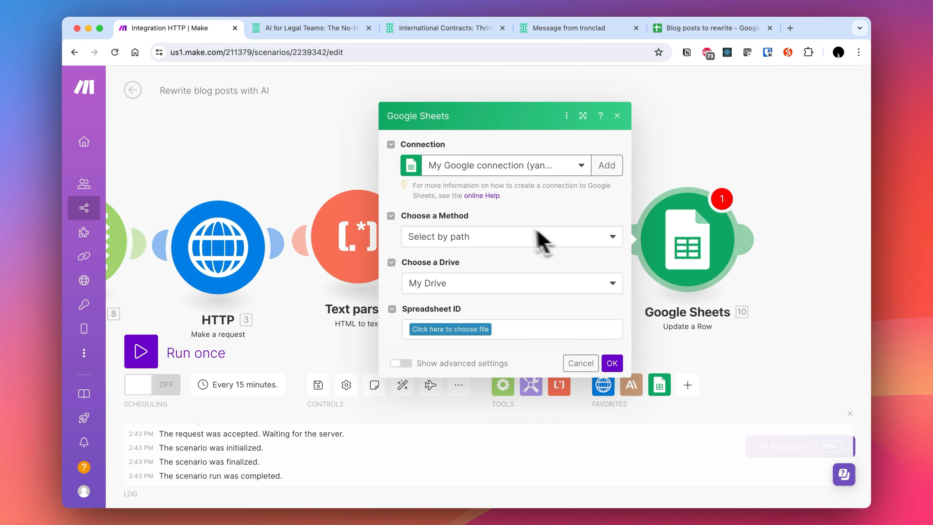
- Point the Update a Row module at the Blog posts to rewrite spreadsheet on My Drive, Sheet1
click(493, 241)
click(493, 243)
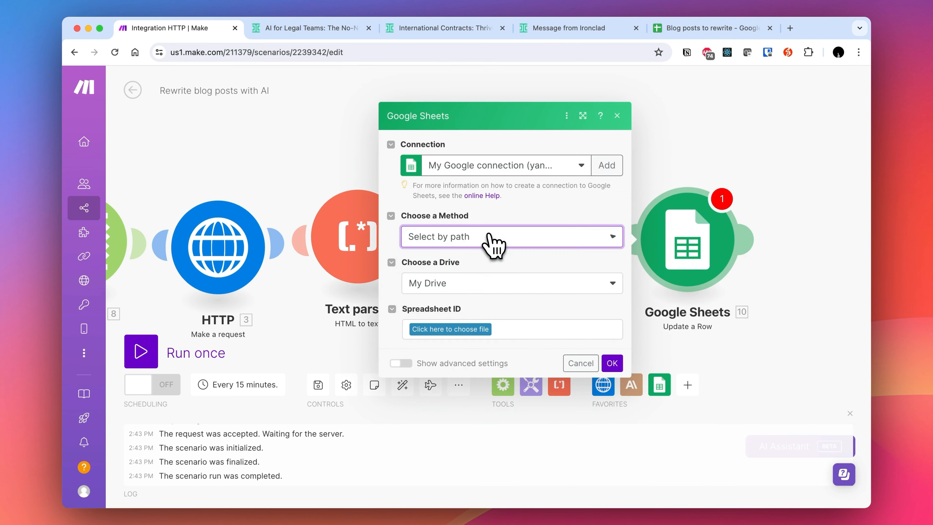
click(500, 284)
click(505, 303)
click(488, 329)
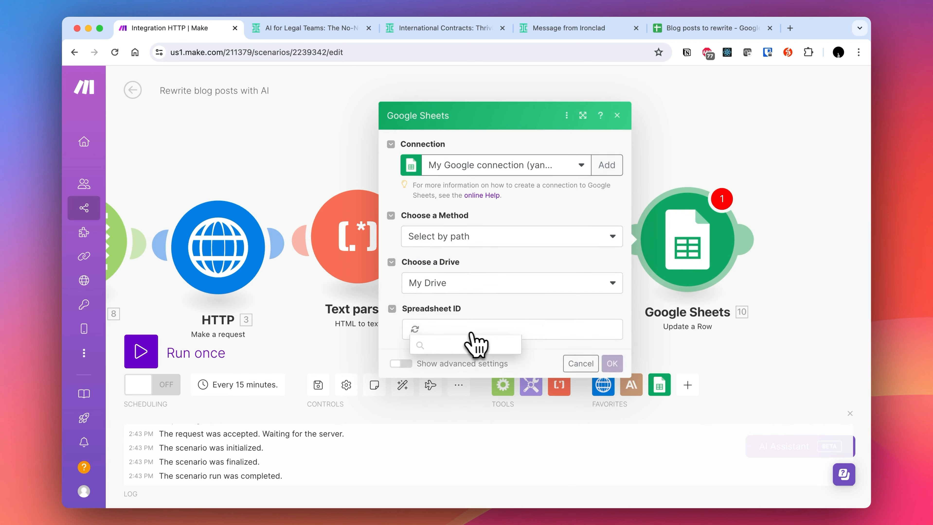
click(460, 359)
click(455, 374)
click(486, 391)
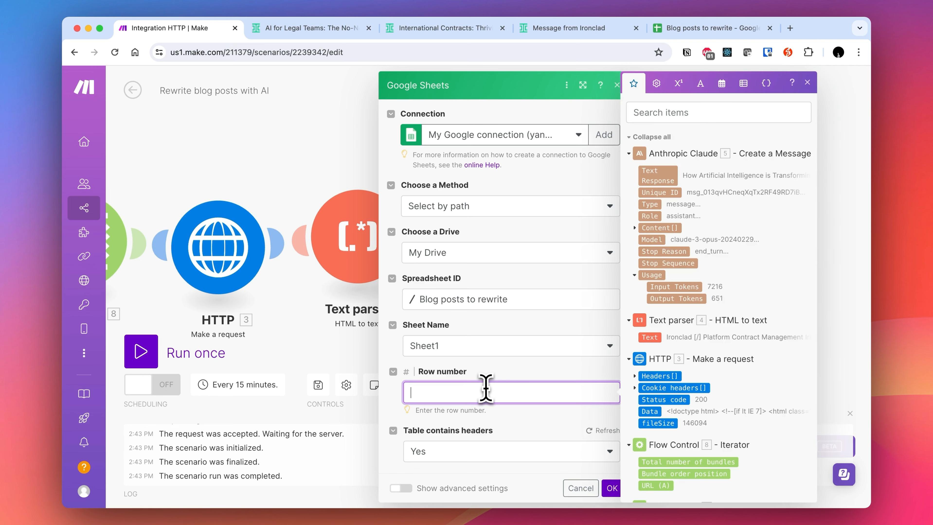
scroll(684, 385, down, 2)
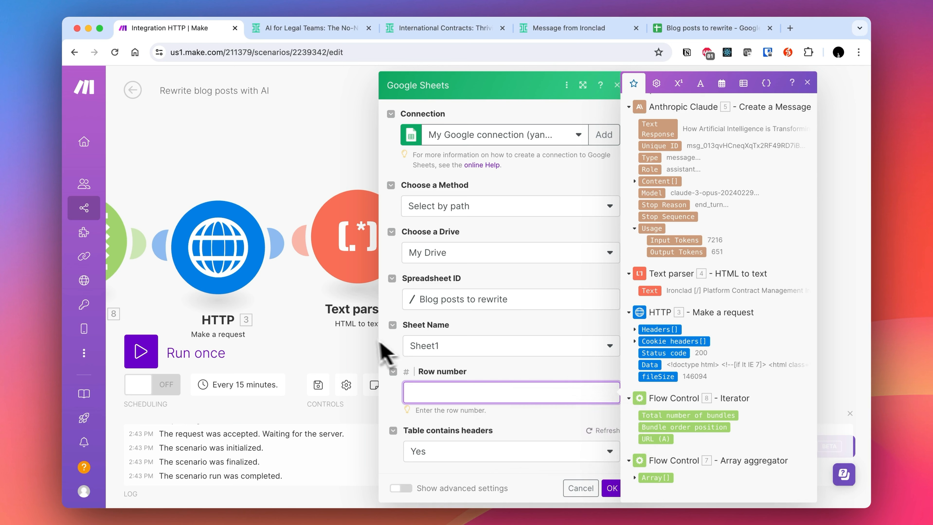
click(387, 321)
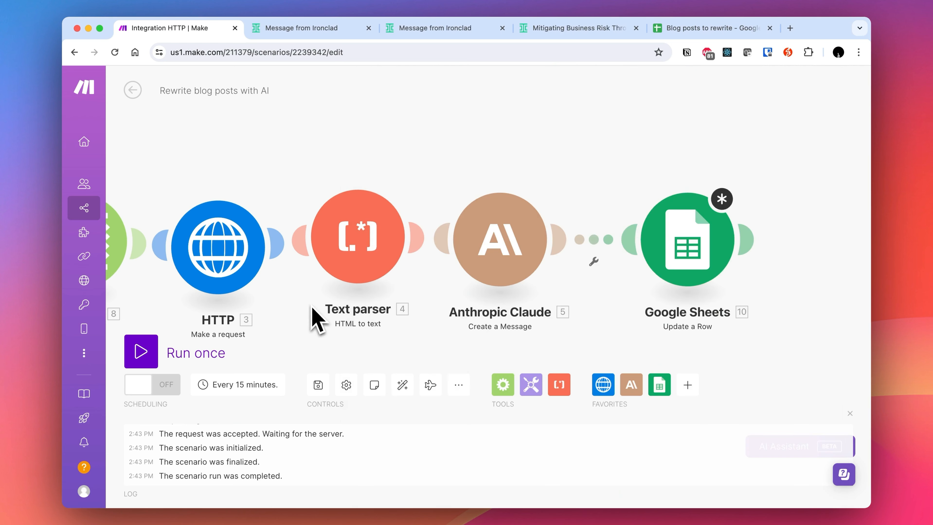
- Add the Row number field to the Array aggregator's aggregated fields
scroll(302, 313, left, 8)
click(225, 265)
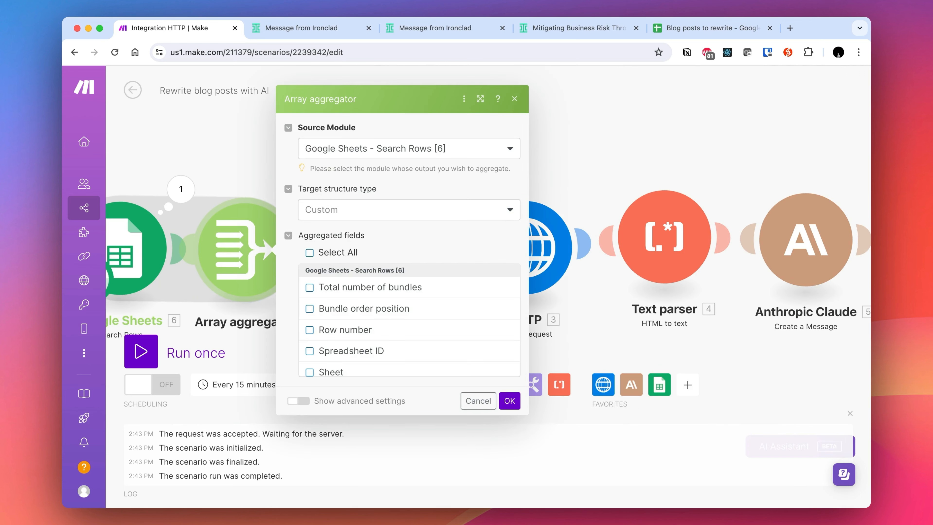
click(344, 329)
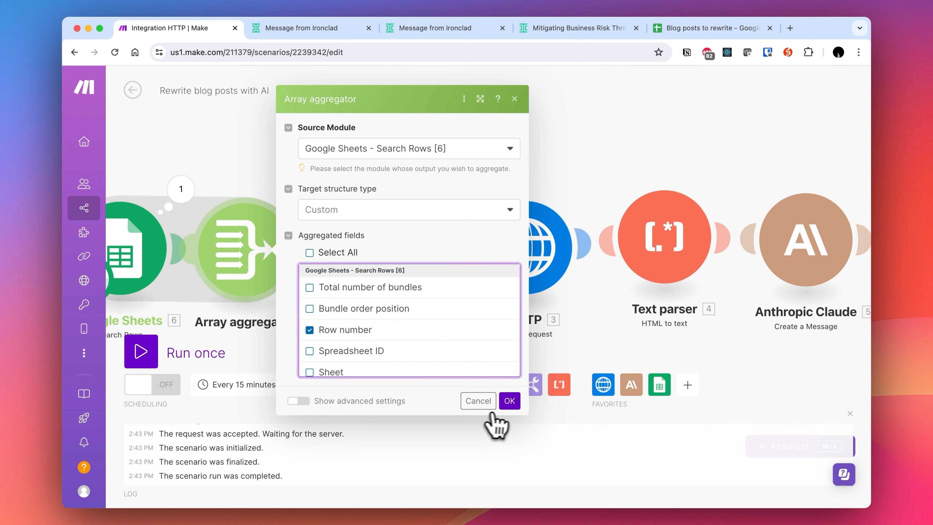
click(510, 402)
- Inspect the Iterator's array mapping and the items offered for the Update a Row module's row number
click(395, 259)
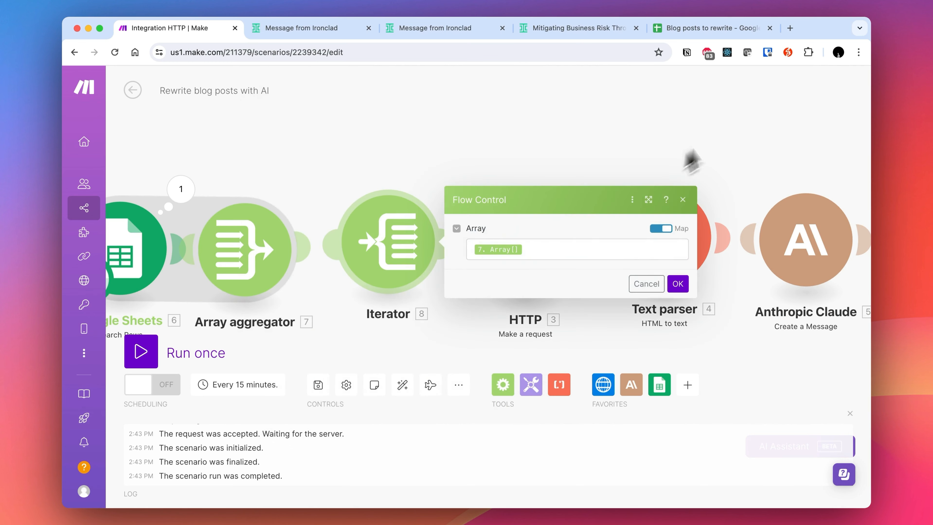
click(692, 162)
scroll(735, 129, right, 5)
click(857, 246)
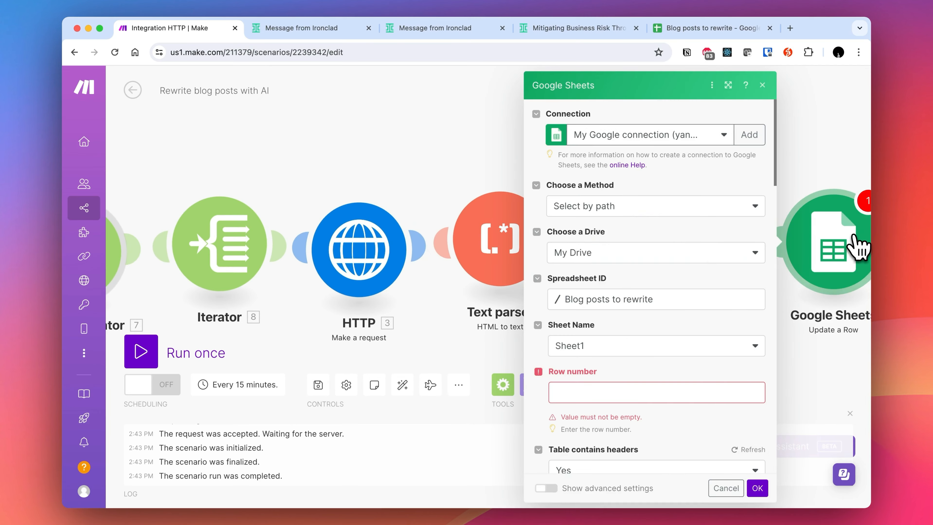
click(573, 389)
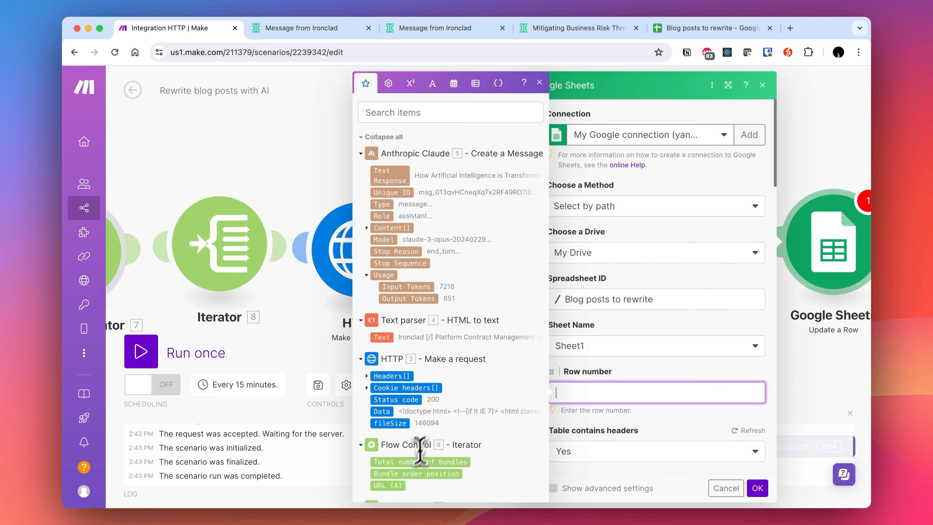
scroll(419, 452, down, 3)
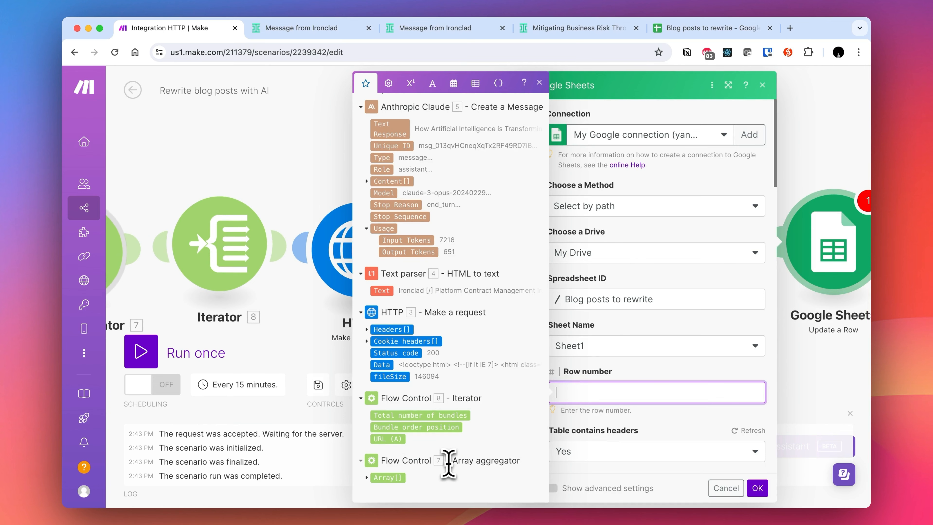
click(227, 151)
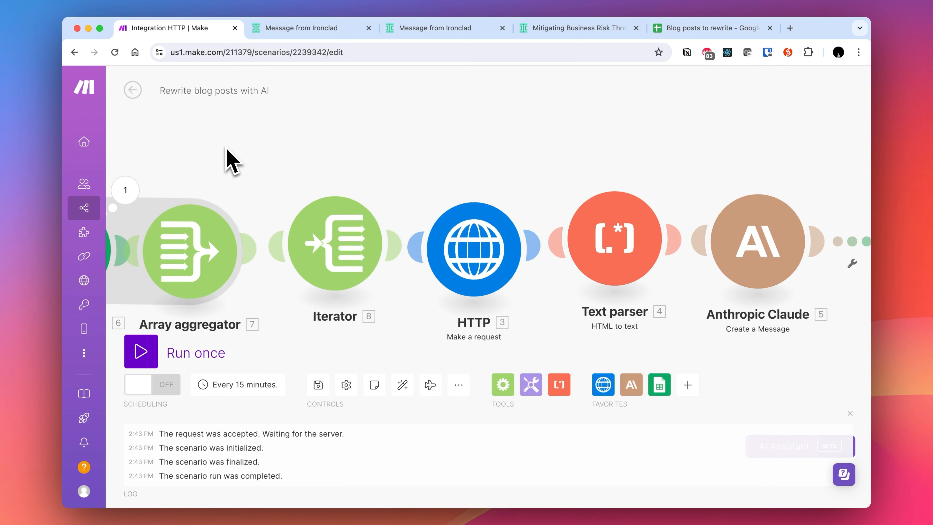
- Recheck the Array aggregator's fields and the Iterator settings, and browse the row number mapping items again
click(202, 210)
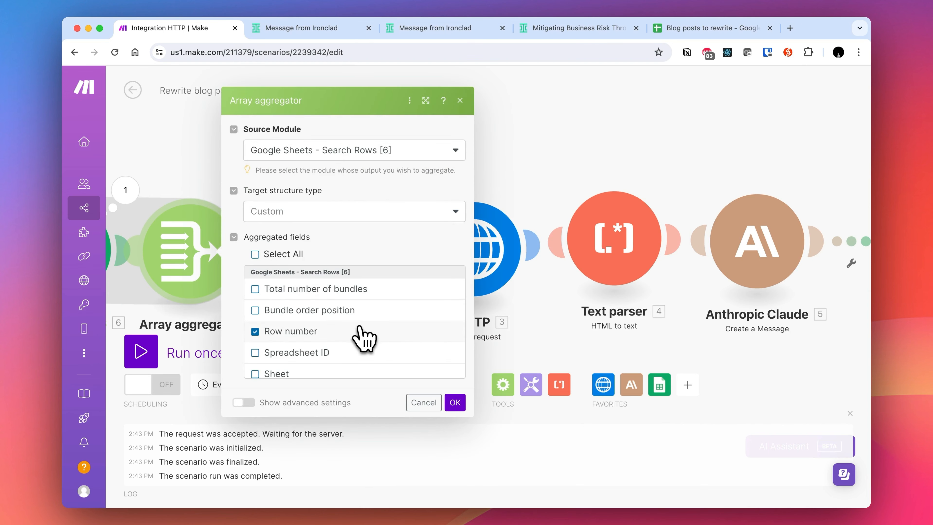
scroll(364, 339, down, 3)
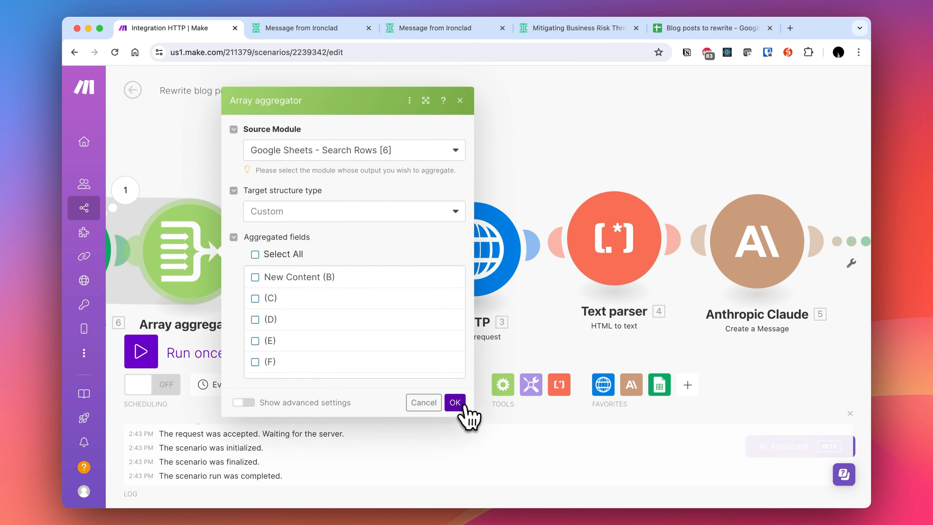
click(455, 402)
click(366, 262)
click(537, 138)
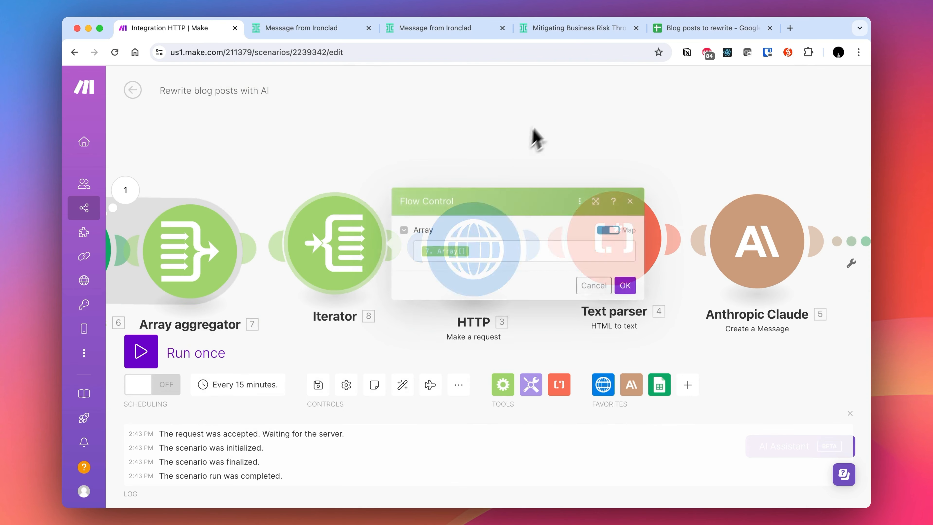
click(499, 230)
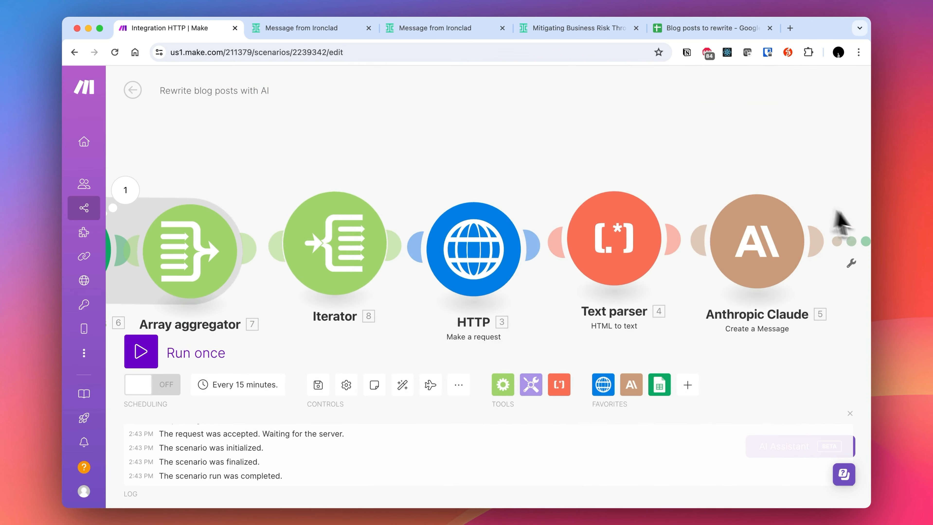
scroll(839, 223, right, 4)
click(822, 246)
click(547, 391)
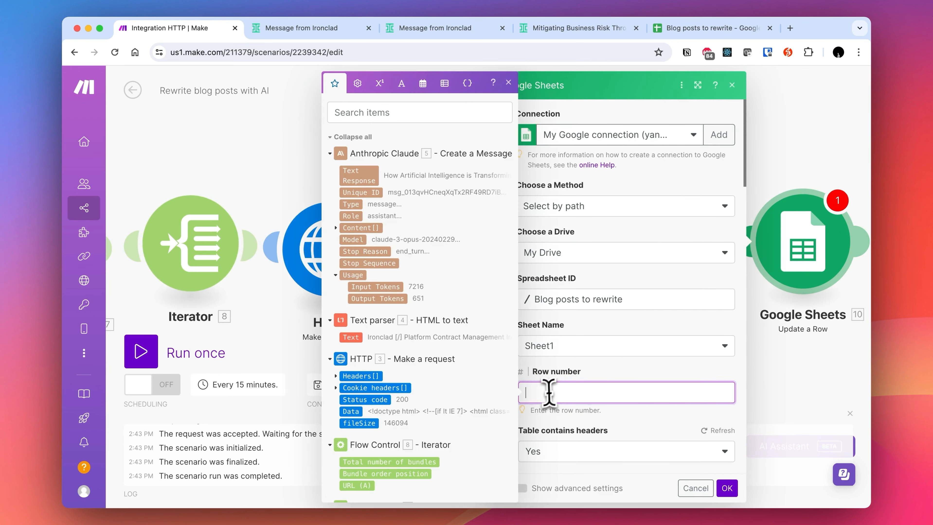
scroll(427, 418, down, 2)
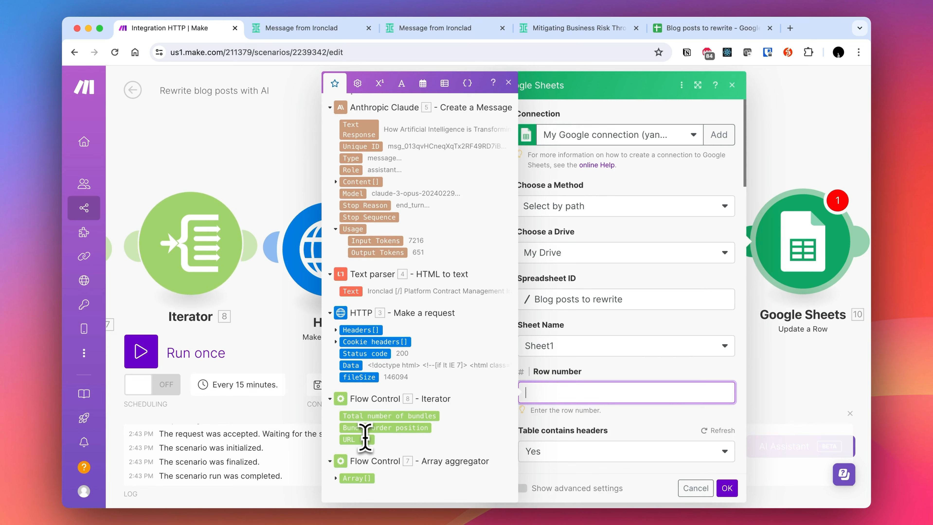
click(175, 144)
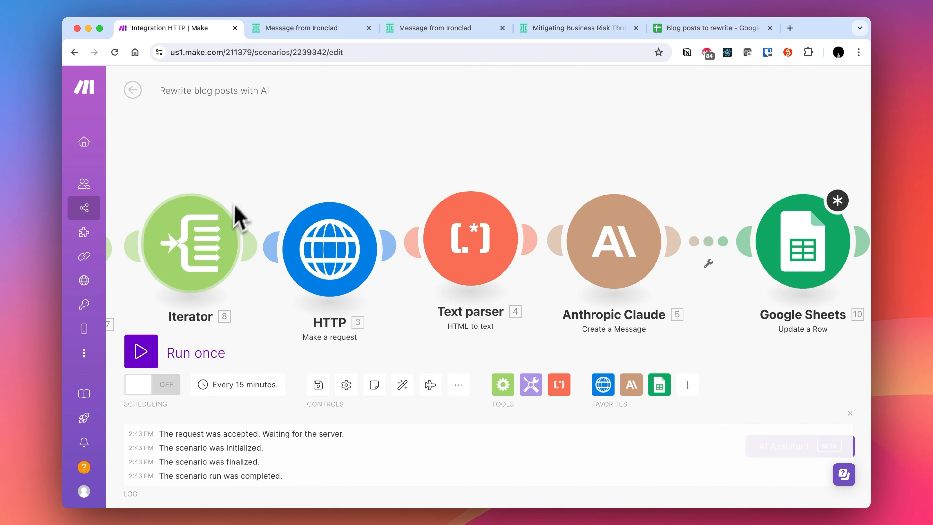
- Map the Iterator's Bundle order position into the Update a Row module's Row number
click(820, 228)
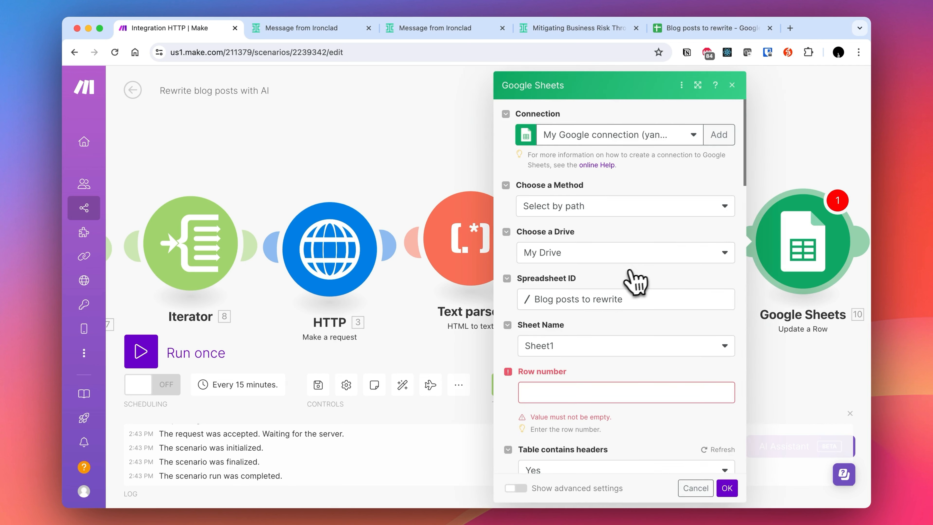
scroll(605, 328, down, 2)
click(597, 320)
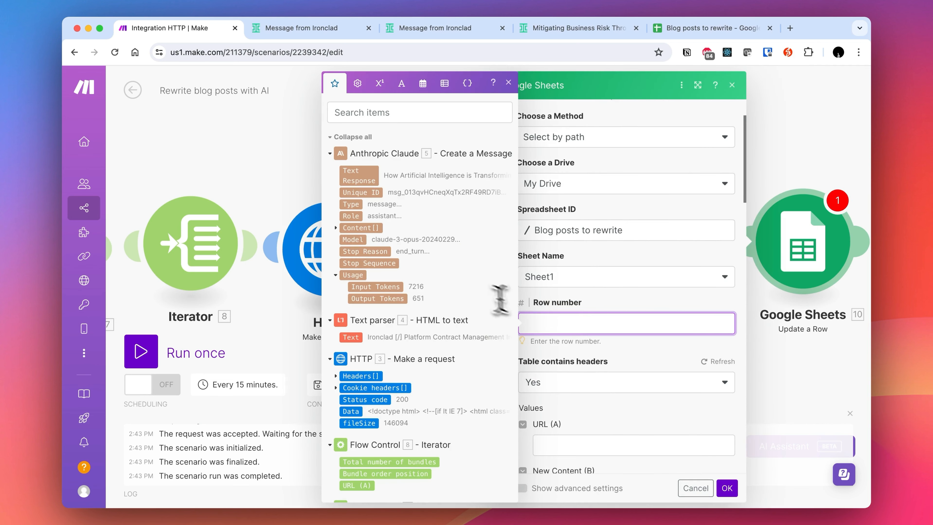
scroll(473, 285, down, 2)
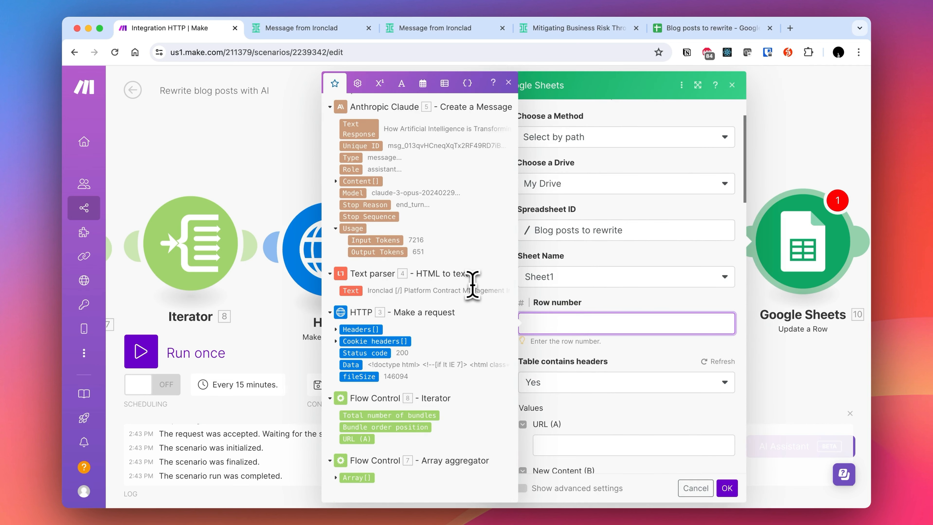
click(423, 427)
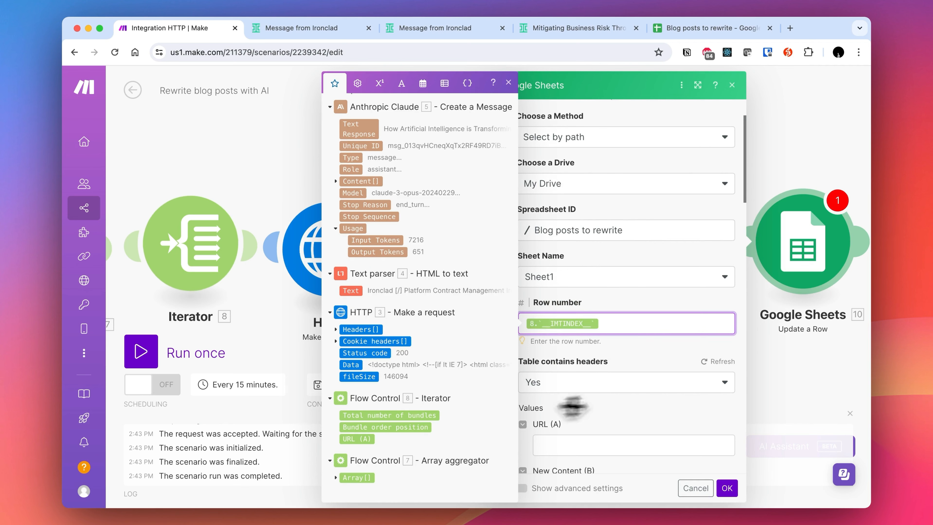
click(654, 366)
- Map Claude's Text Response into the New Content (B) column and save the Update a Row module
scroll(644, 390, down, 3)
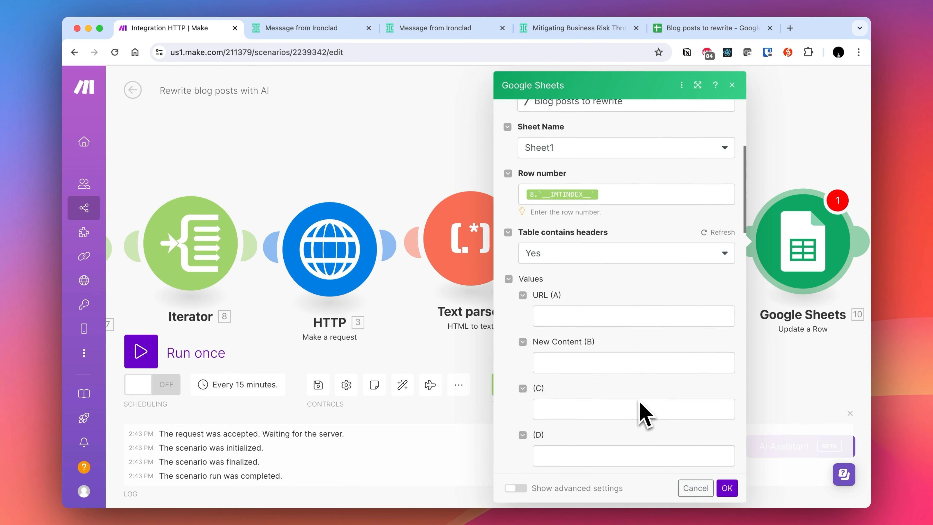
click(577, 361)
click(374, 175)
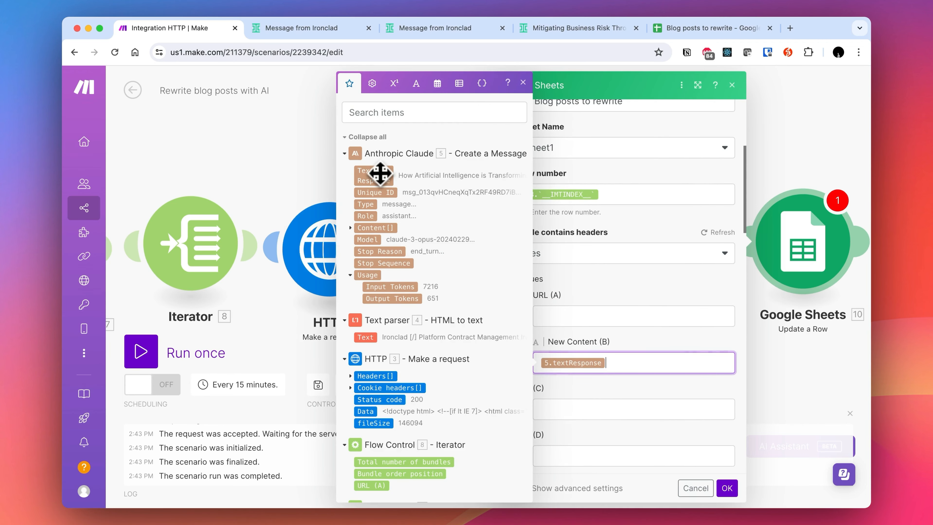
click(731, 489)
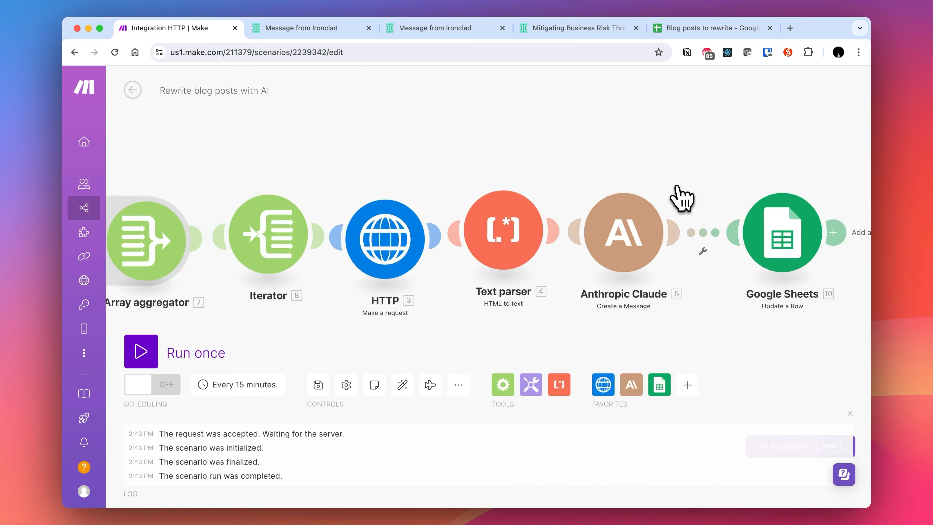
scroll(680, 198, down, 2)
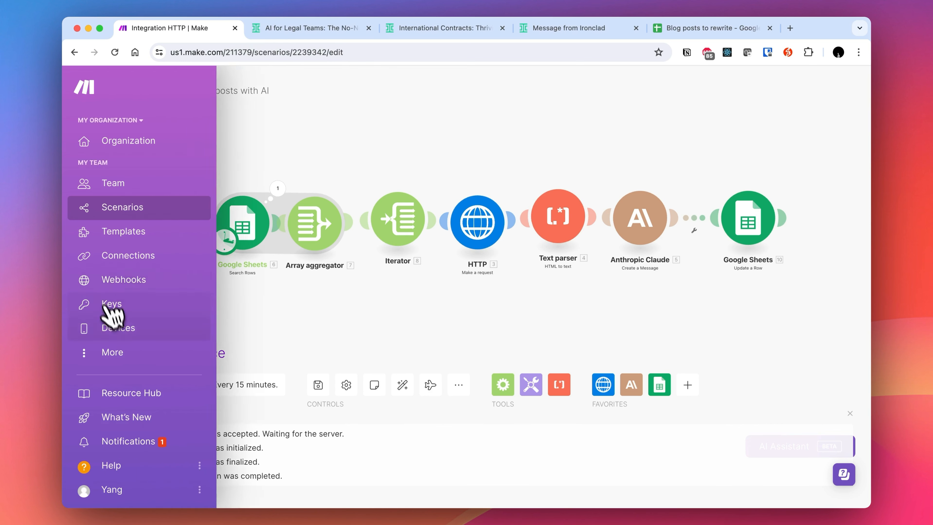
- Run the scenario once and review the rewritten article written into column B of the Blog posts to rewrite sheet
click(151, 352)
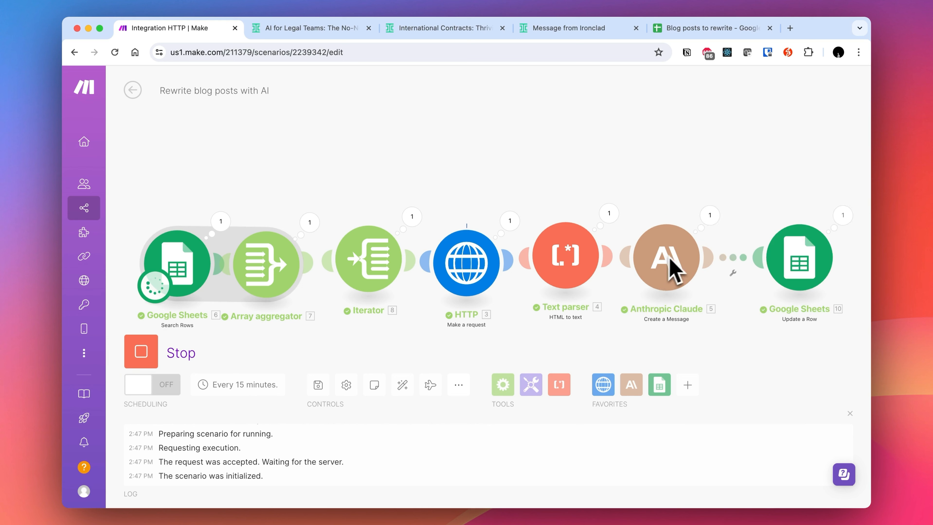
click(710, 29)
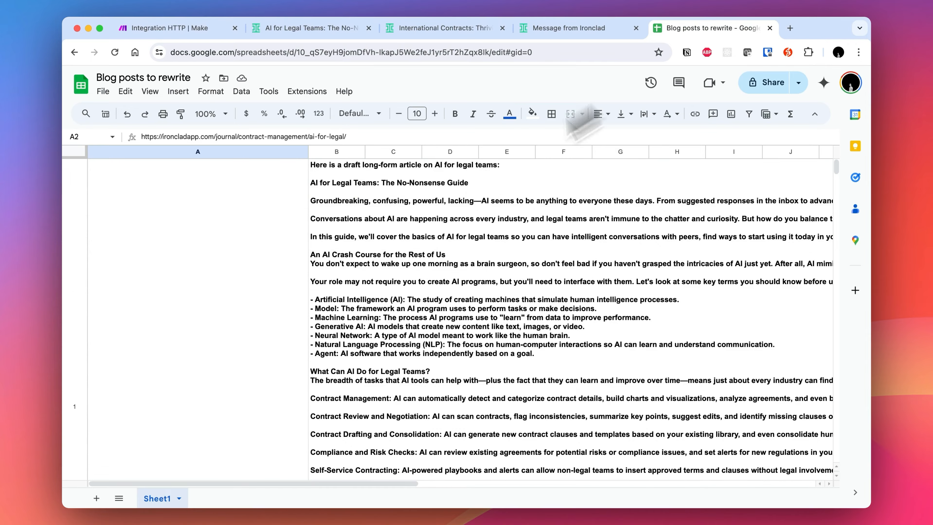
scroll(329, 290, down, 3)
click(329, 292)
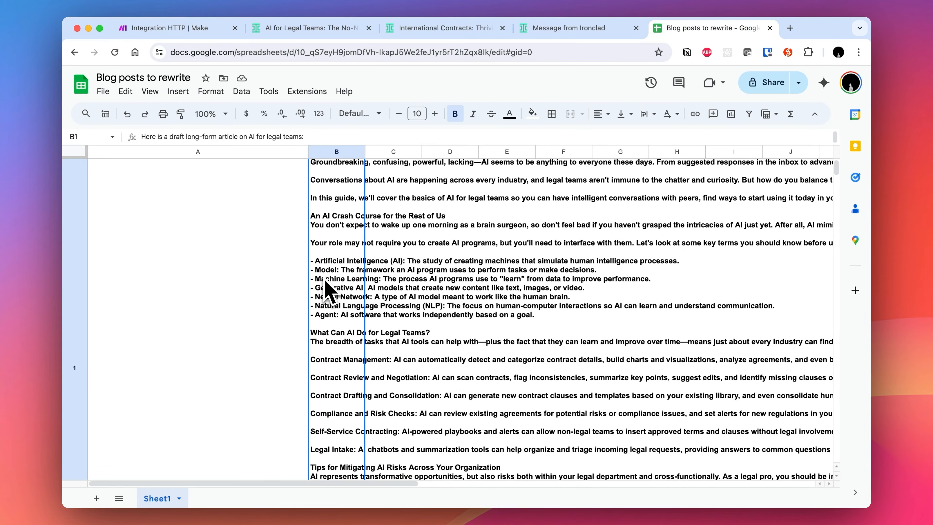
scroll(329, 293, down, 10)
scroll(328, 291, up, 10)
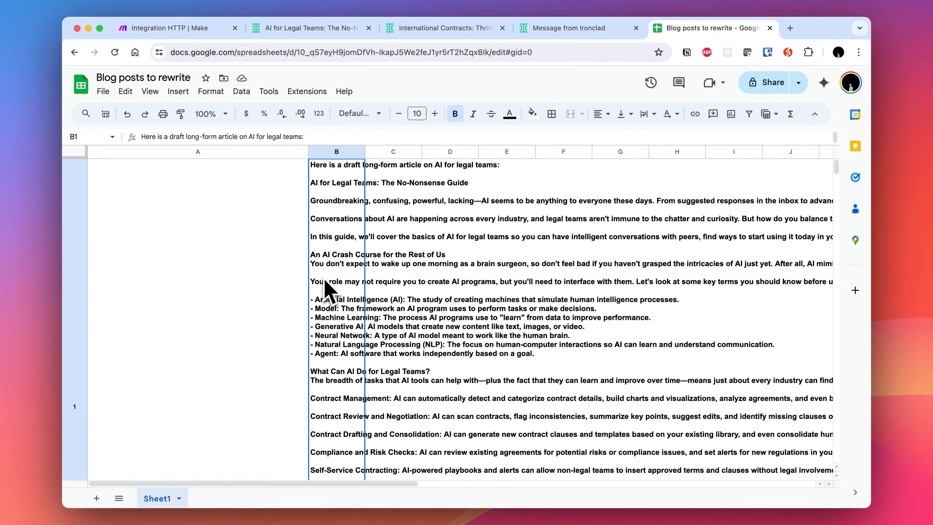
scroll(329, 291, down, 5)
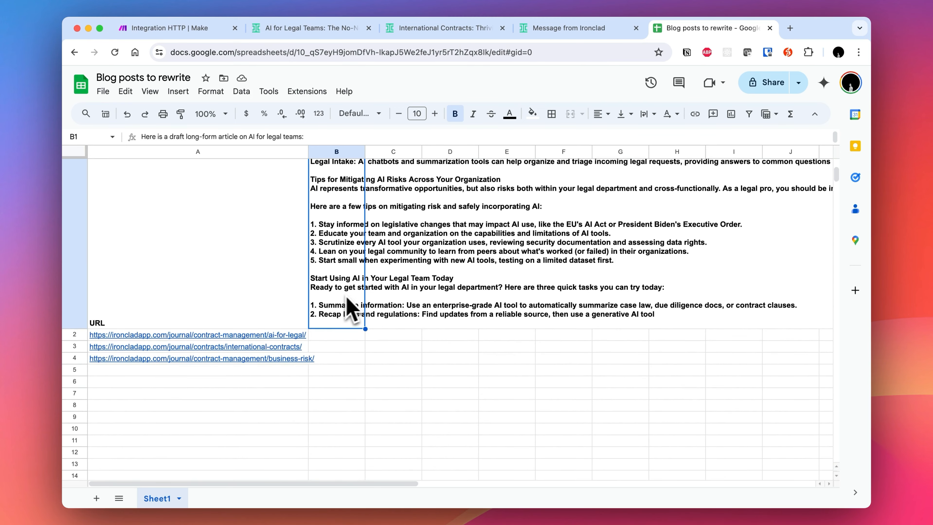
scroll(356, 304, up, 10)
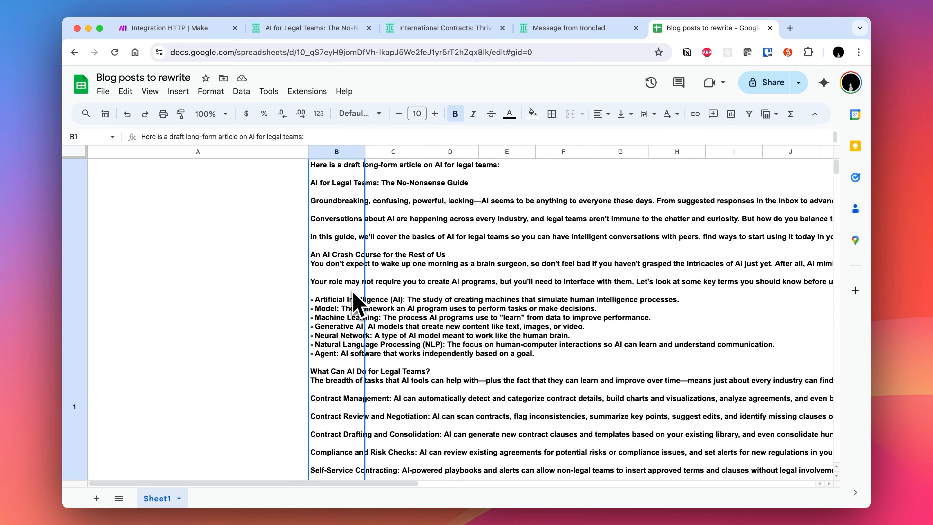
scroll(355, 300, down, 5)
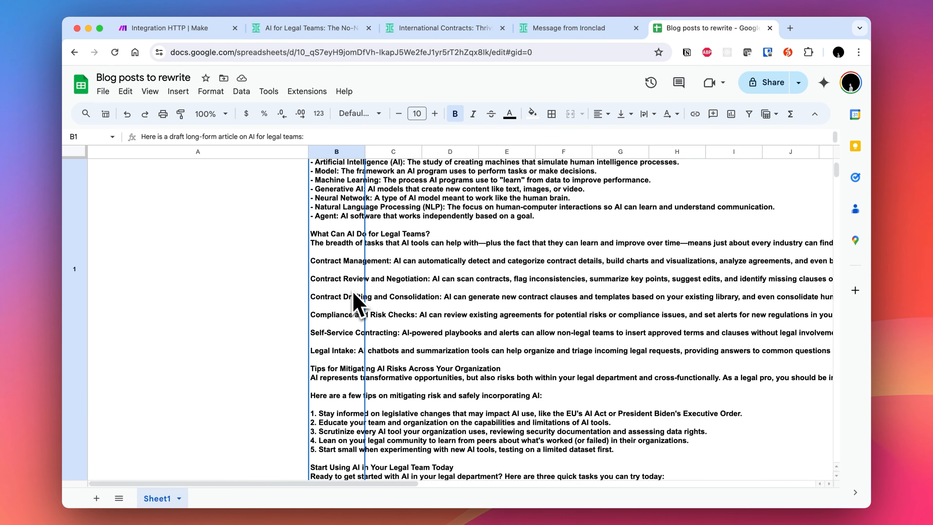
- Force-stop the run and remap the Update a Row module's Row number to the Iterator's Row number item, then save
click(173, 28)
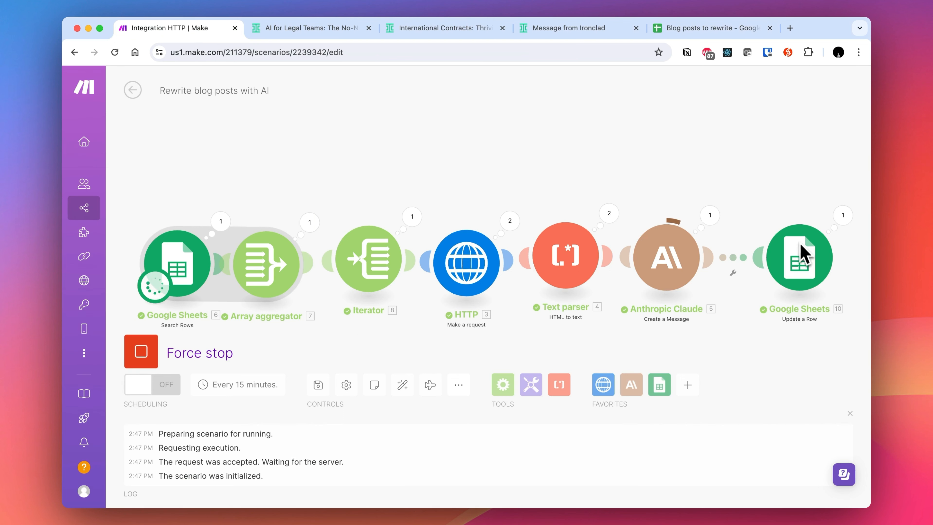
click(141, 354)
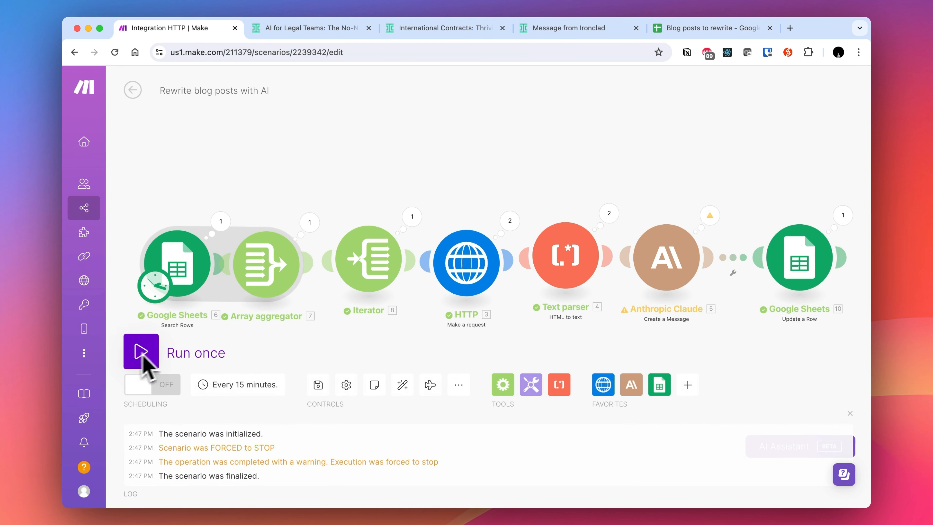
click(839, 258)
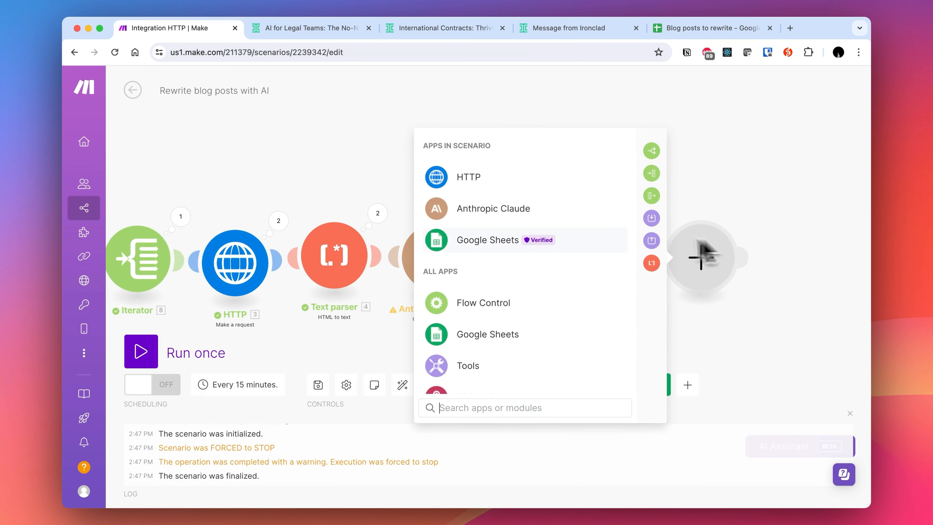
click(823, 162)
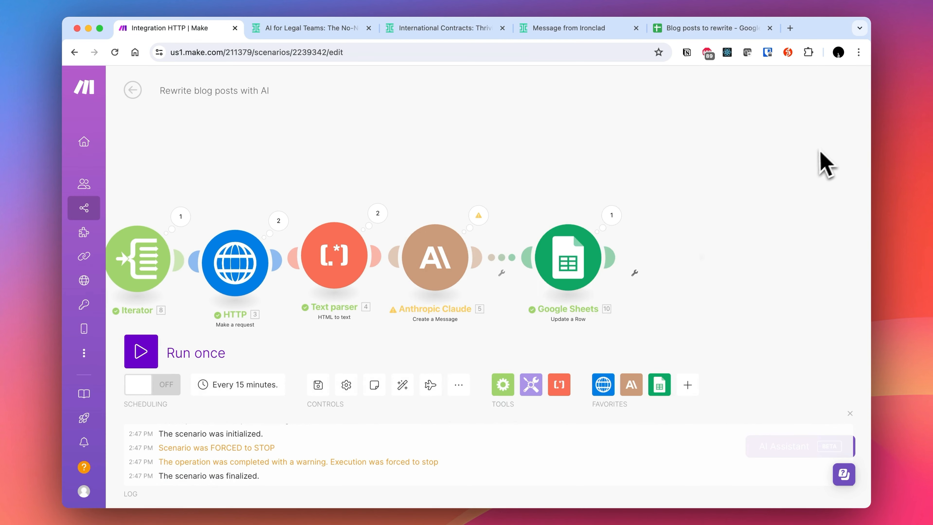
click(591, 281)
scroll(704, 287, down, 5)
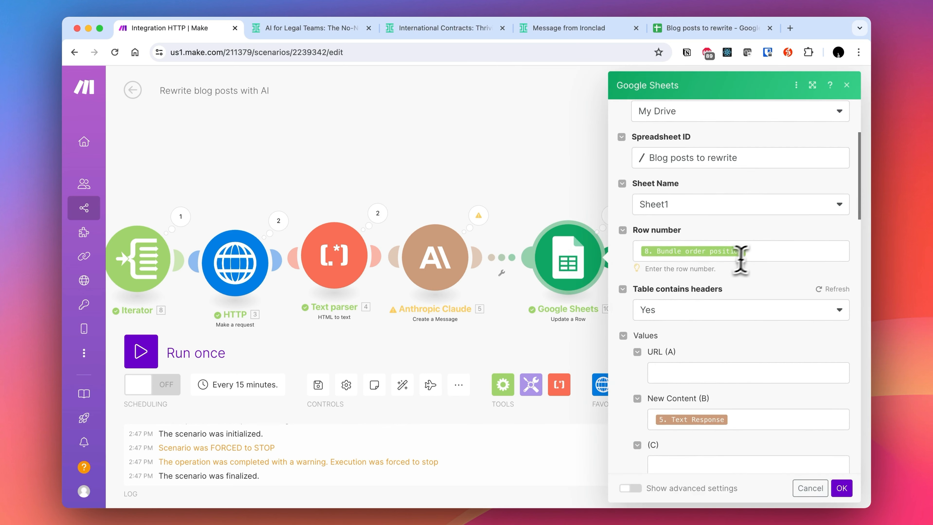
click(770, 251)
scroll(500, 405, down, 3)
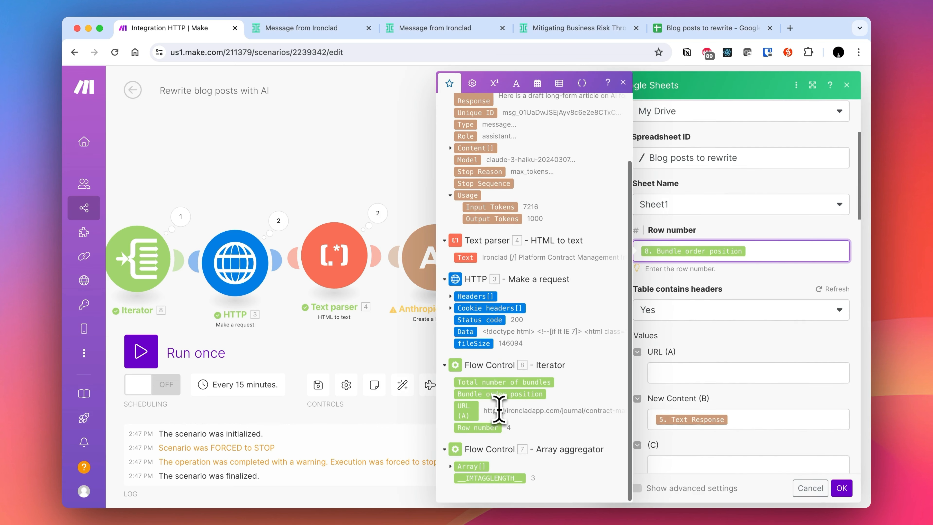
click(482, 427)
key(Left)
key(BackSpace)
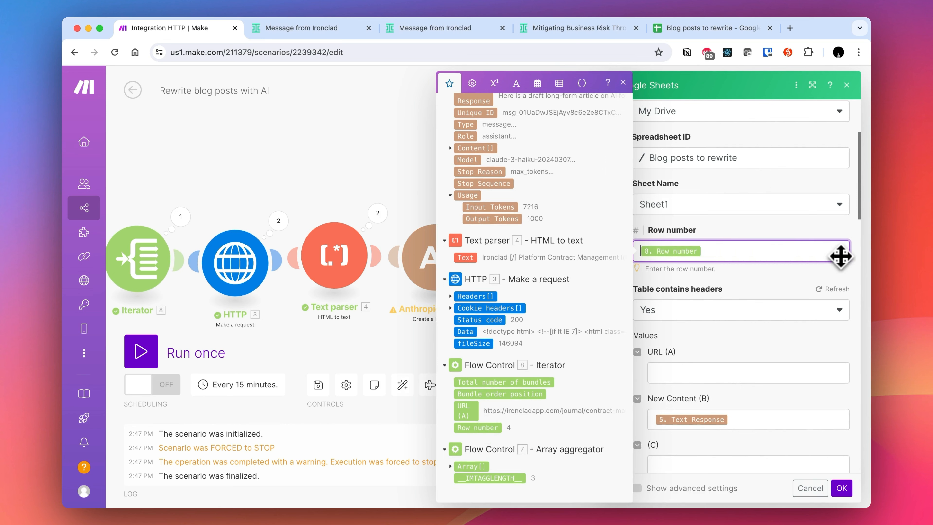
click(842, 489)
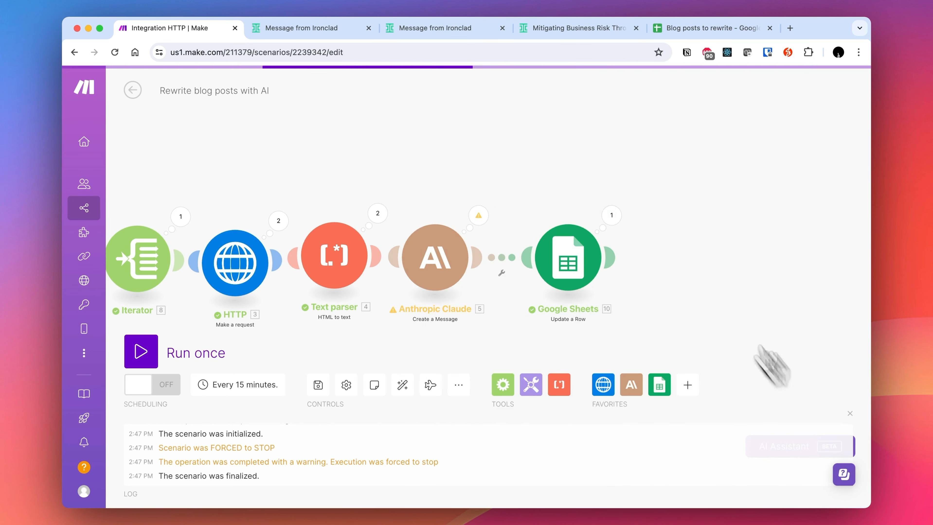
- Restore the sheet's B1 header to Content, replacing the article written there
click(704, 30)
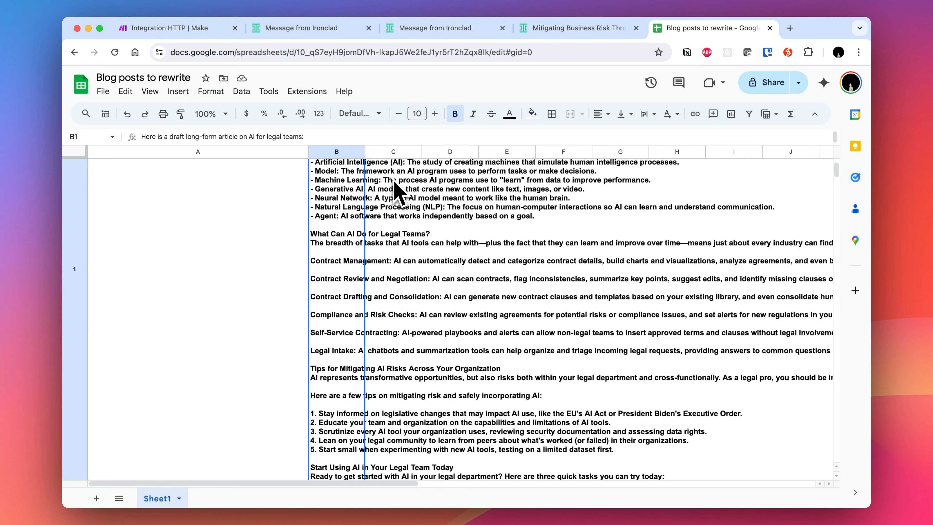
scroll(355, 206, up, 4)
text(Content)
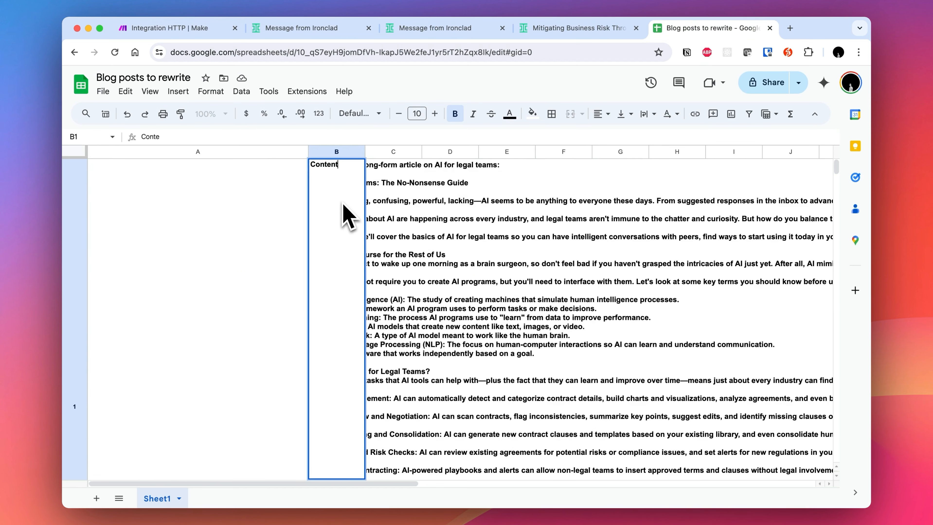
key(Return)
key(Down)
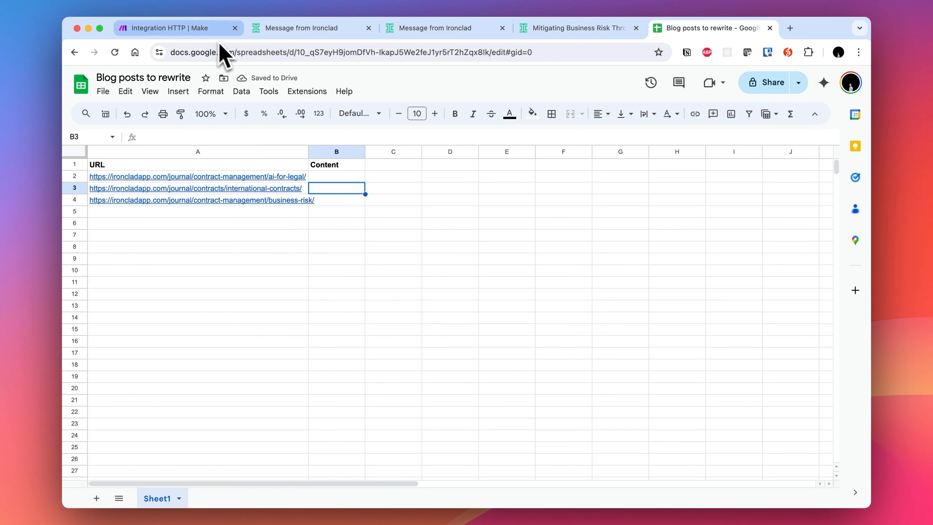
- Open the Anthropic Claude module to review its model and message settings, then close it
click(170, 28)
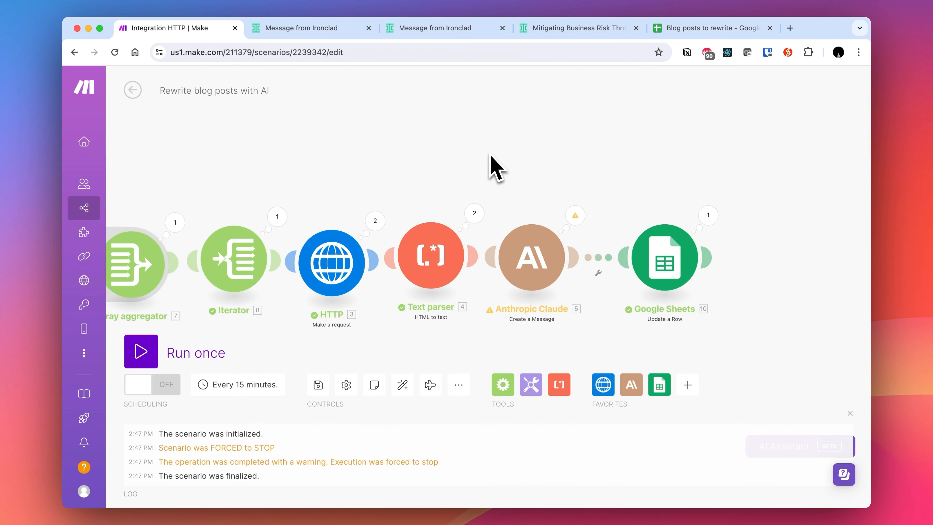
click(539, 271)
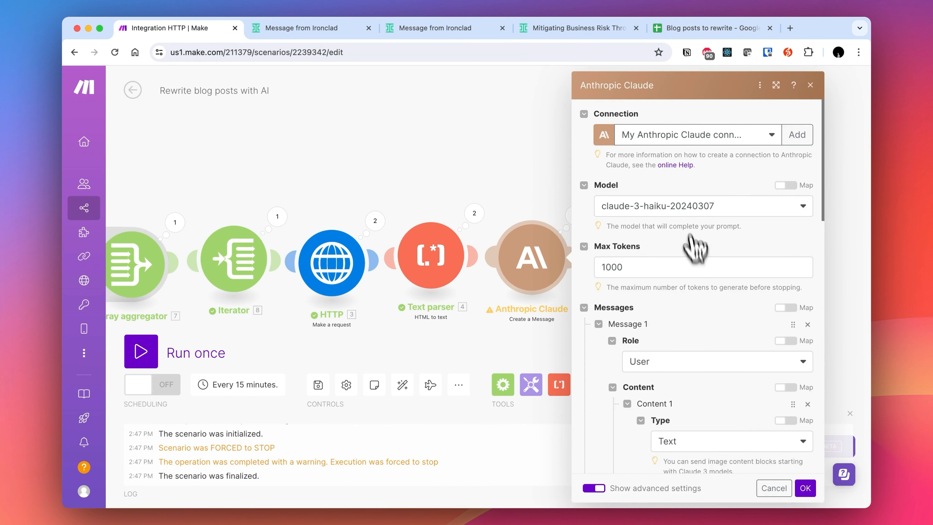
click(804, 487)
drag(331, 178, 478, 178)
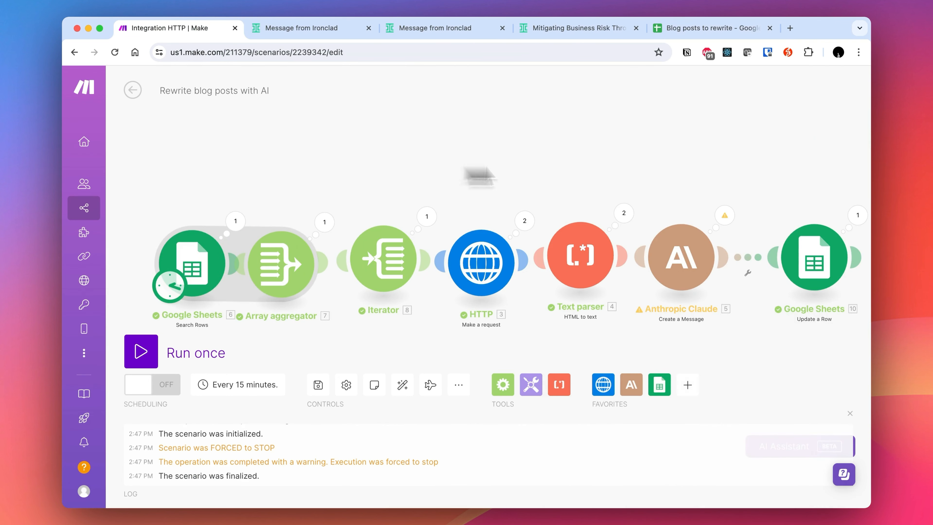
scroll(505, 179, up, 2)
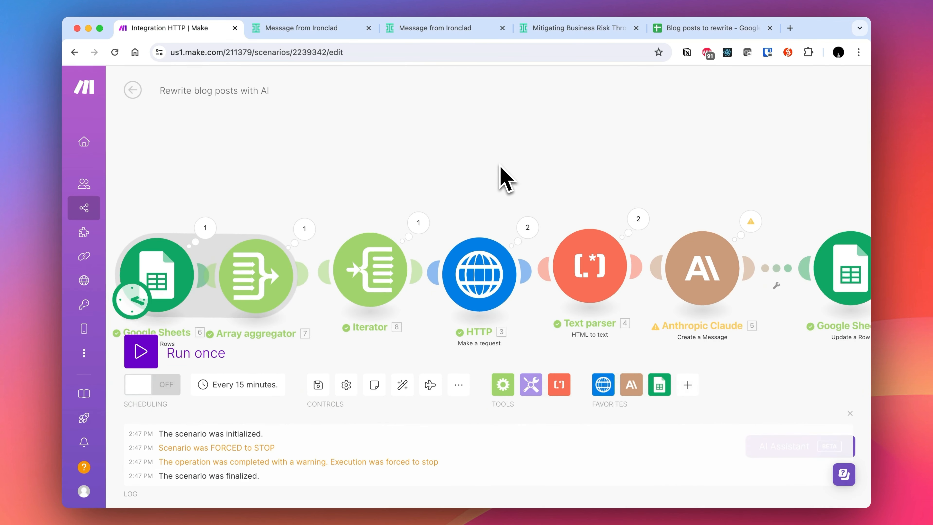
drag(505, 180, 503, 147)
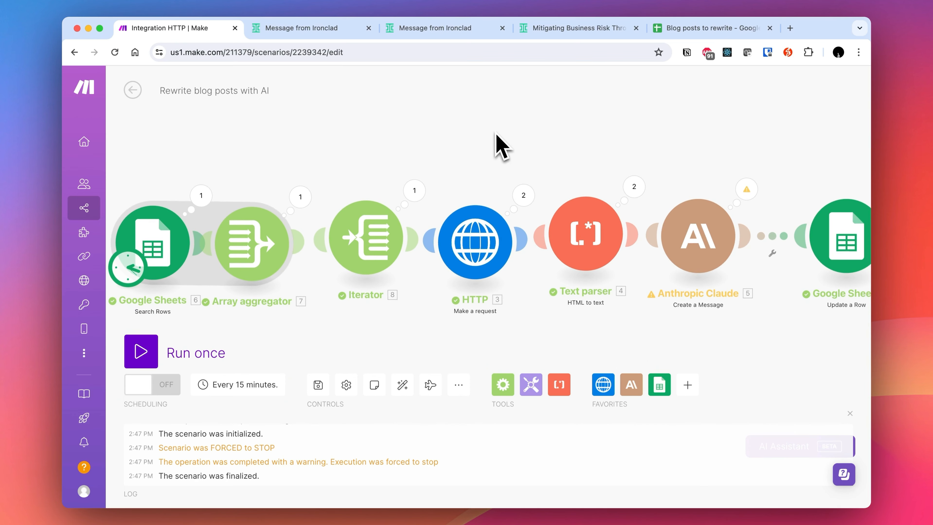